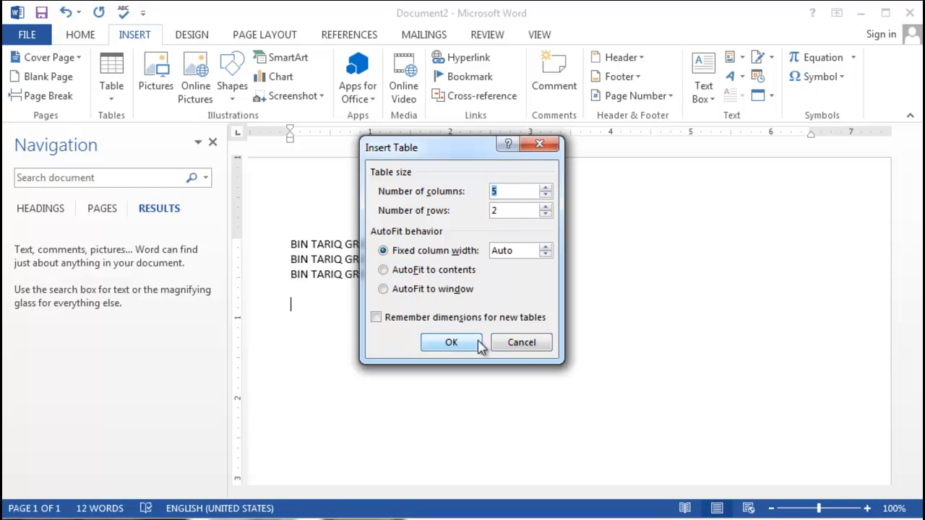
Step: Insert a table of 5 columns and 2 rows, and draw a single-cell table about 6.63" wide and 0.29" high below it
left_click(451, 343)
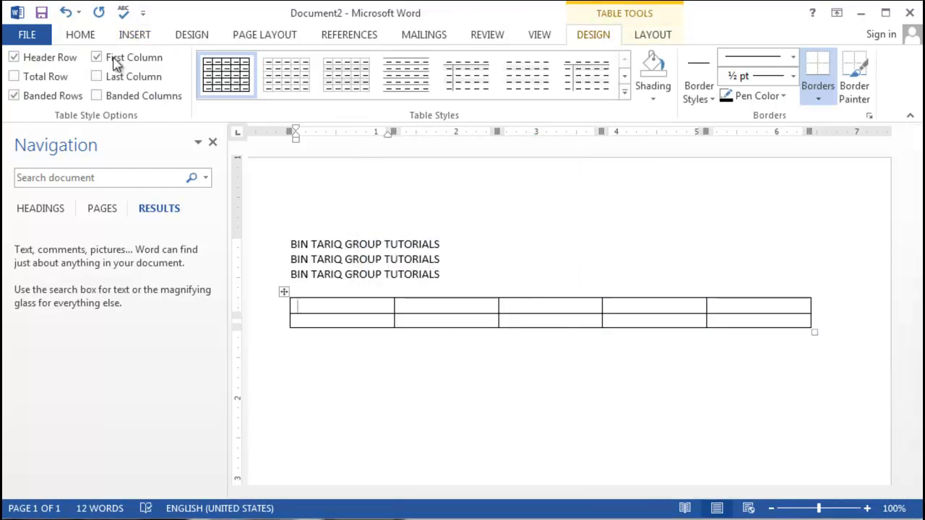
left_click(82, 34)
left_click(130, 36)
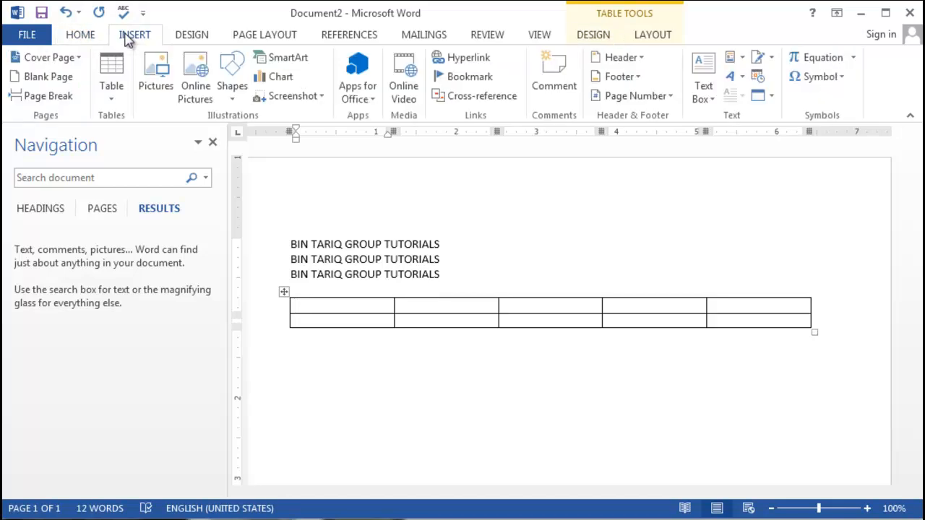
left_click(111, 87)
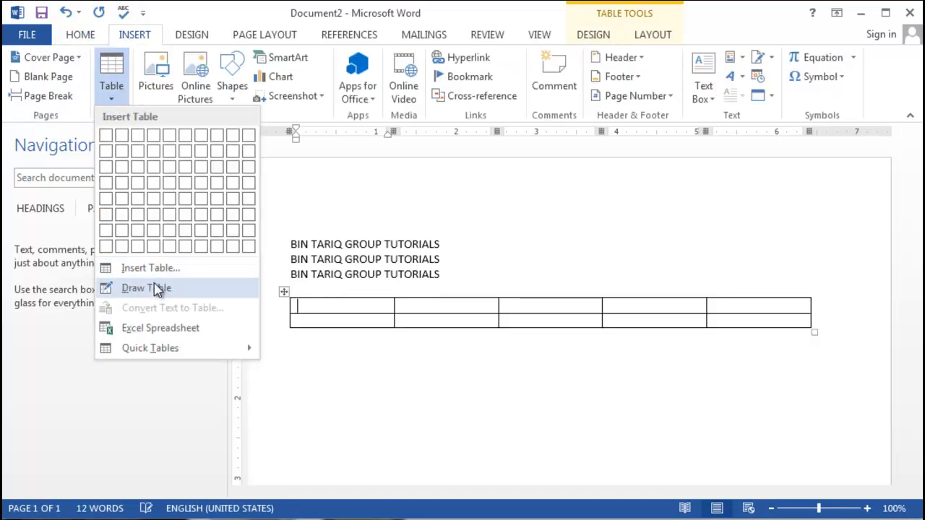
left_click(147, 288)
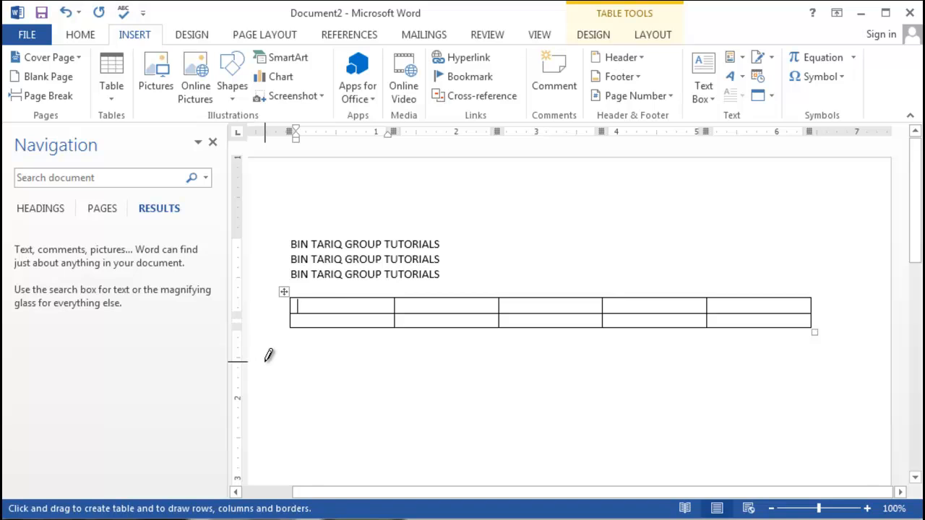
mouse_move(289, 361)
left_mouse_down()
mouse_move(316, 386)
mouse_move(530, 394)
mouse_move(794, 438)
mouse_move(831, 421)
mouse_move(821, 383)
left_mouse_up()
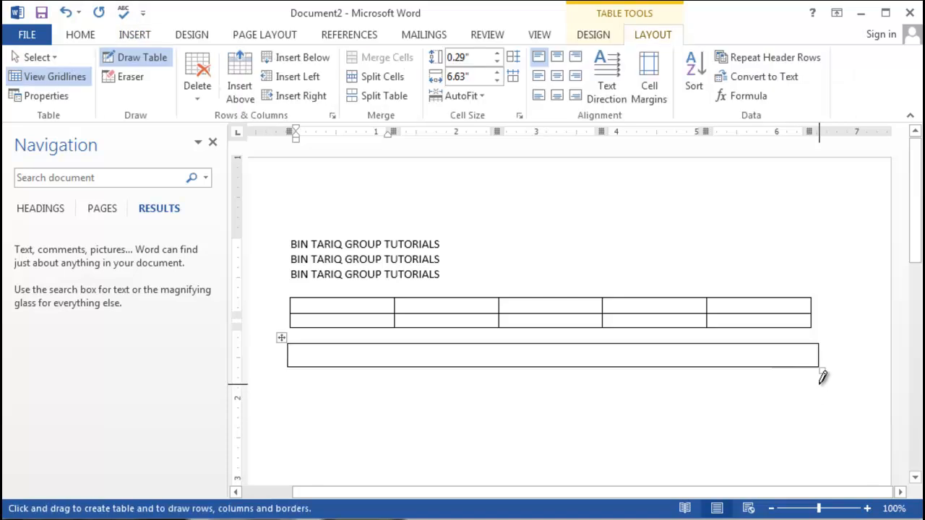
Step: Insert an embedded Excel spreadsheet into the drawn single-cell table
left_click(131, 35)
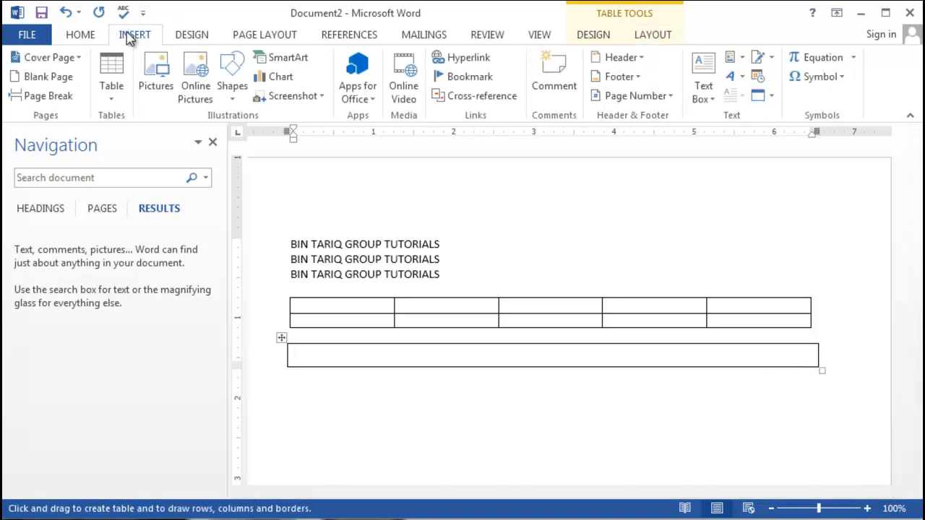
left_click(112, 94)
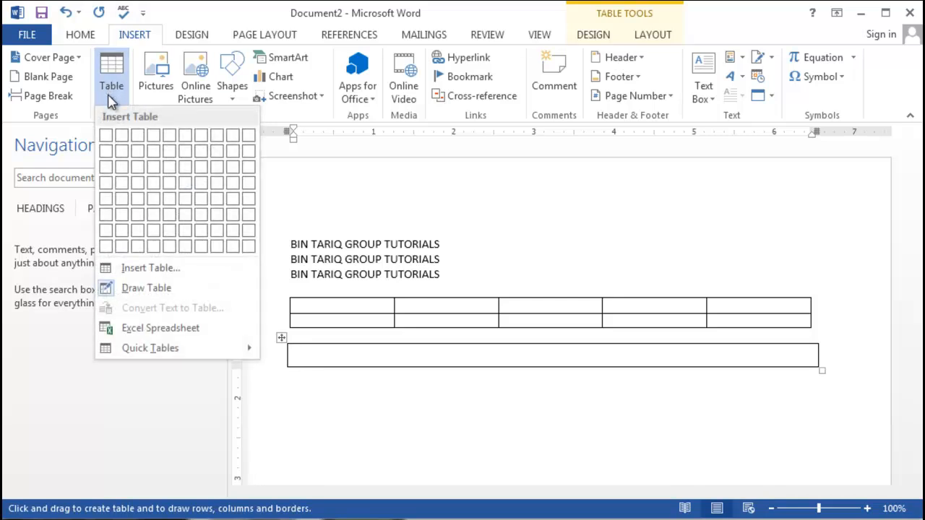
left_click(152, 331)
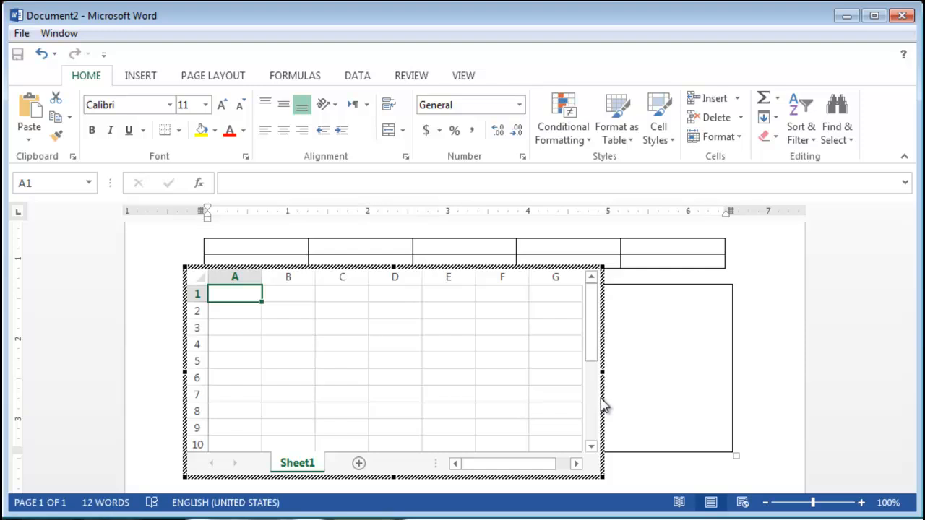
Step: Try to move the embedded spreadsheet on the page, select its column G and leave spreadsheet editing
left_click_drag(607, 408, 626, 413)
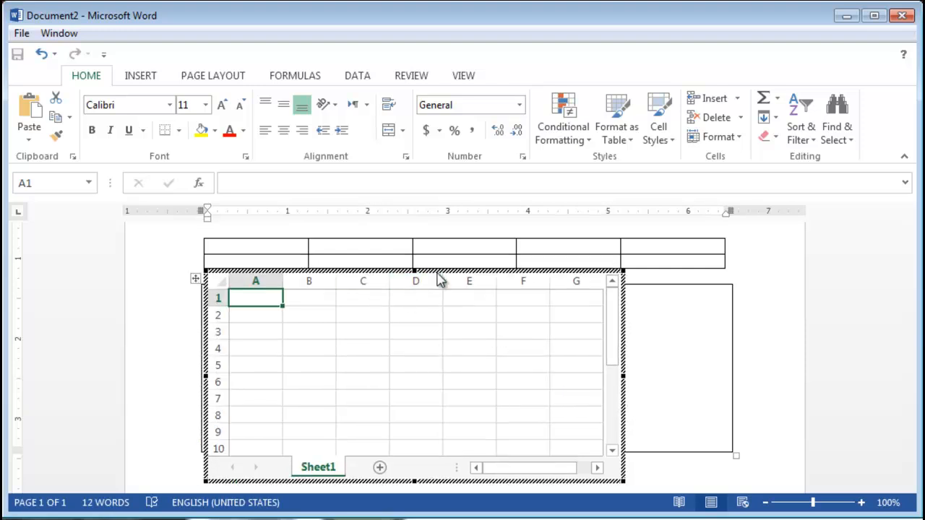
left_click_drag(439, 273, 487, 316)
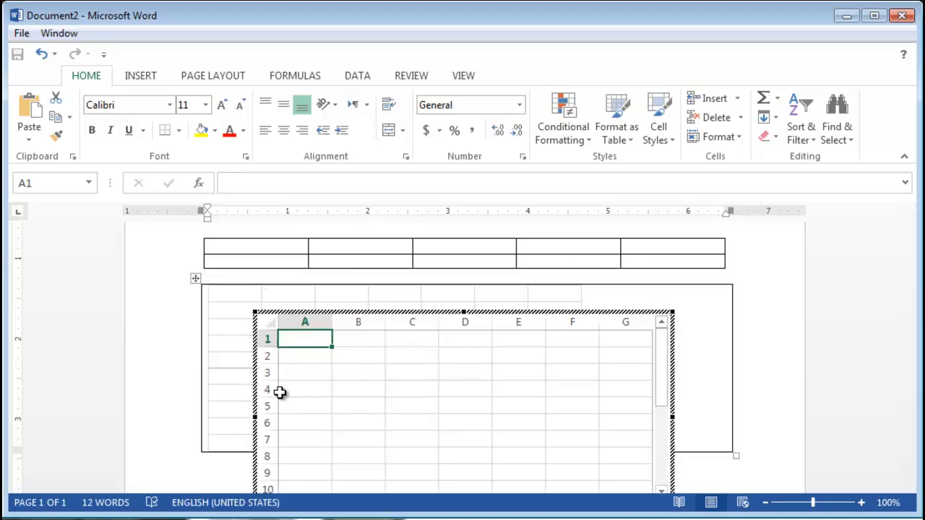
left_click(135, 78)
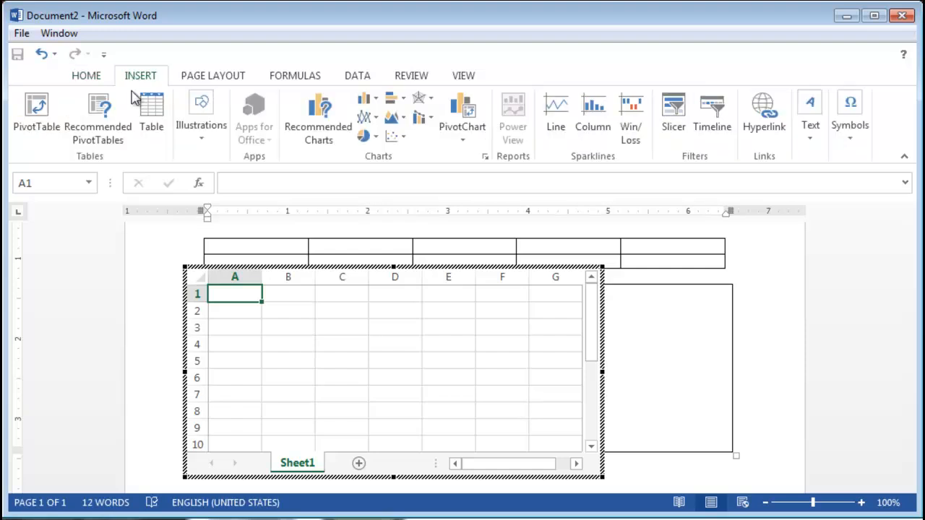
left_click(556, 276)
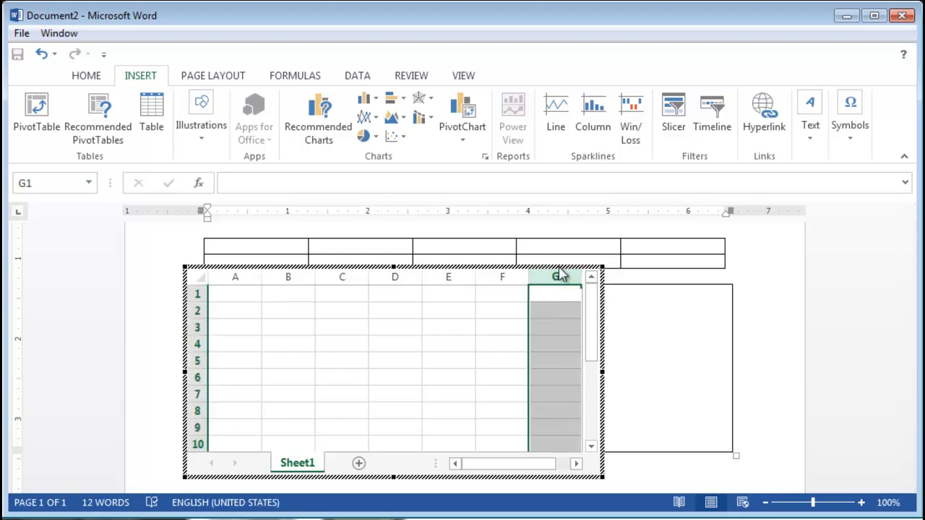
left_click(629, 325)
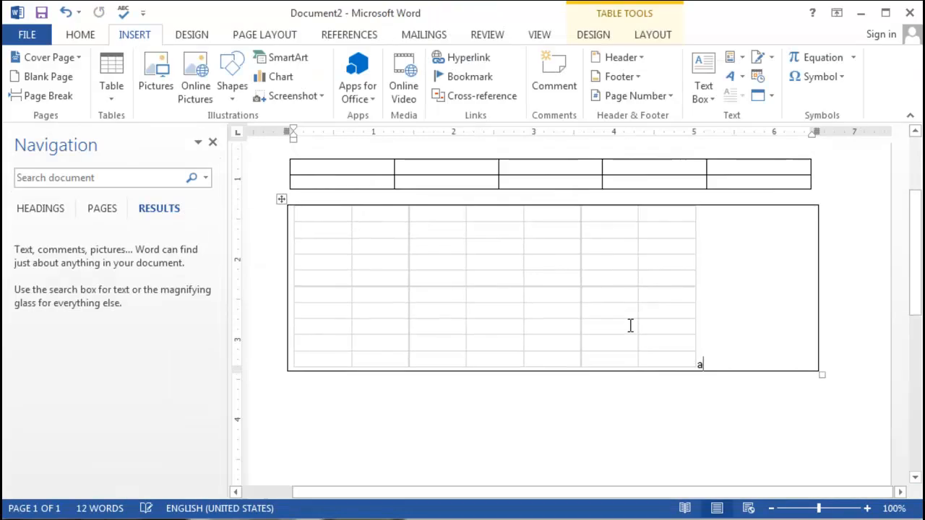
Step: Delete the entire content of the document, including all text and tables
key("ctrl+a")
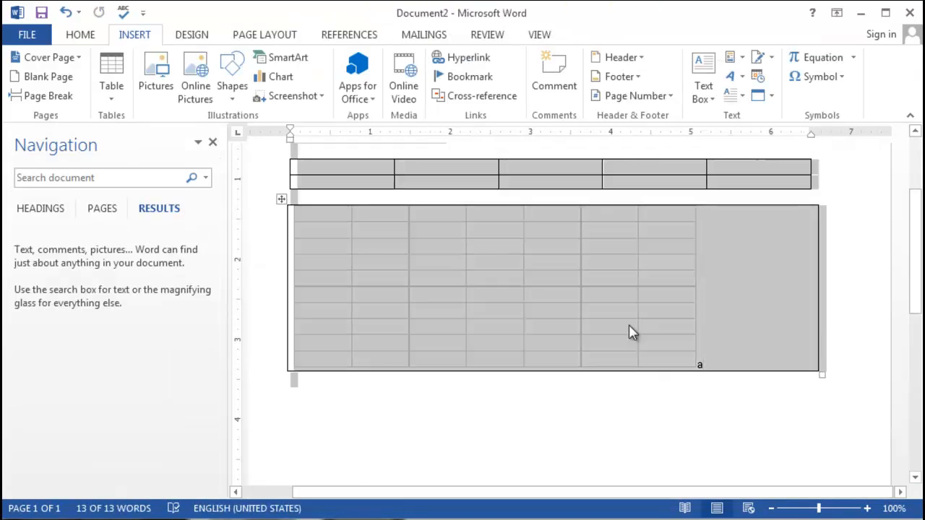
key("Delete")
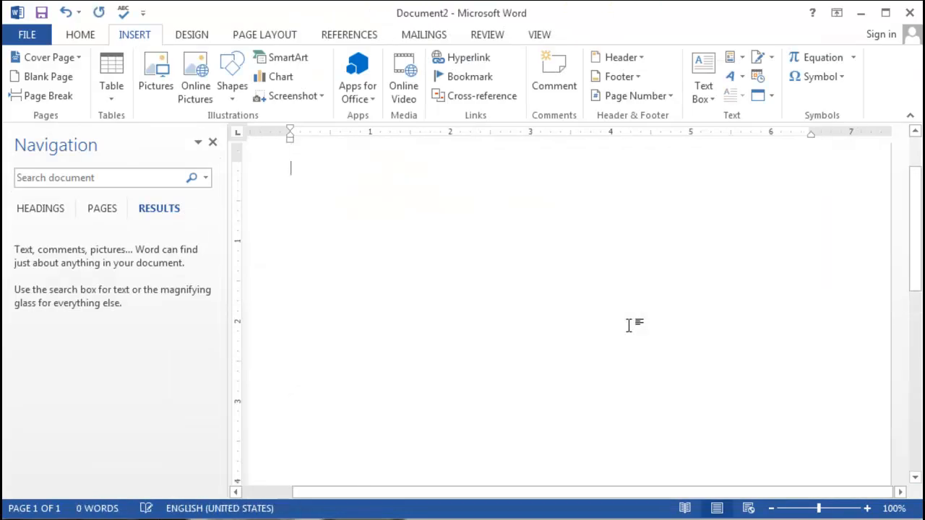
left_click(886, 12)
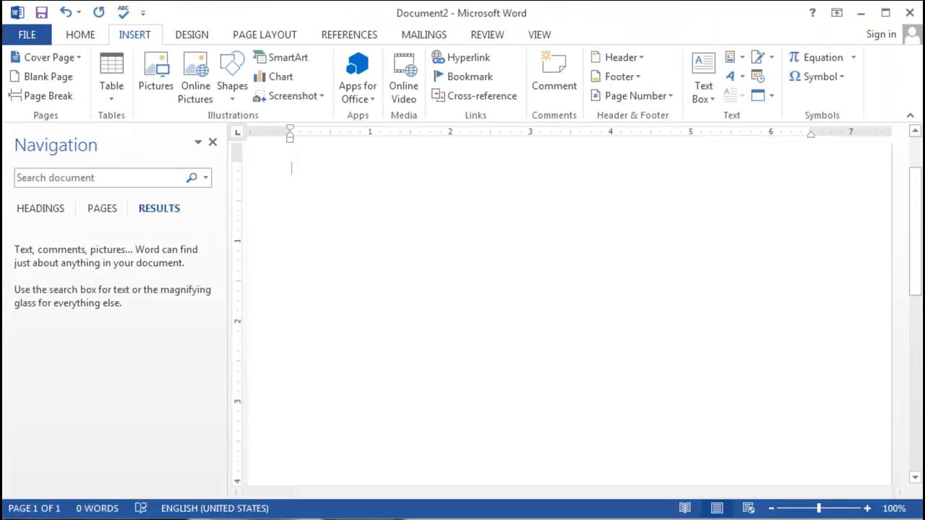
Step: Insert the built-in Double Table quick table with the Greek alphabet into the empty document
left_click(122, 98)
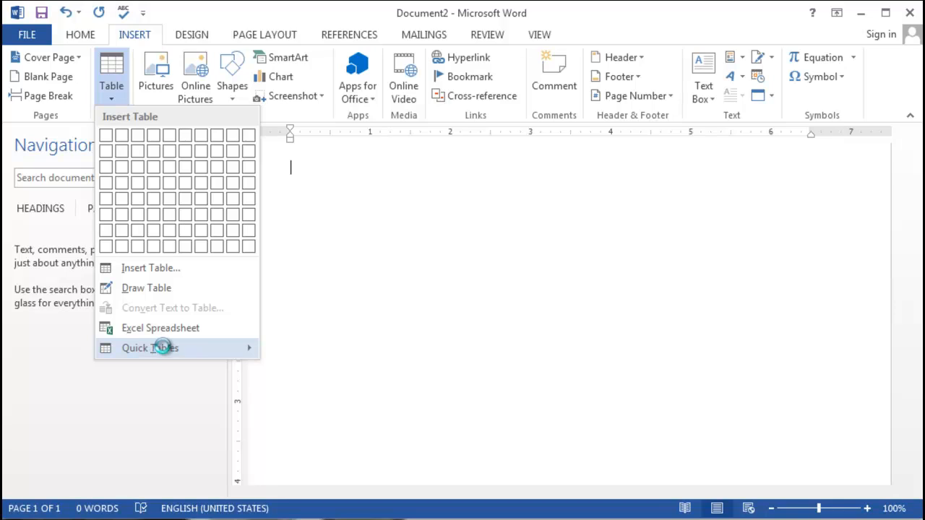
mouse_move(206, 354)
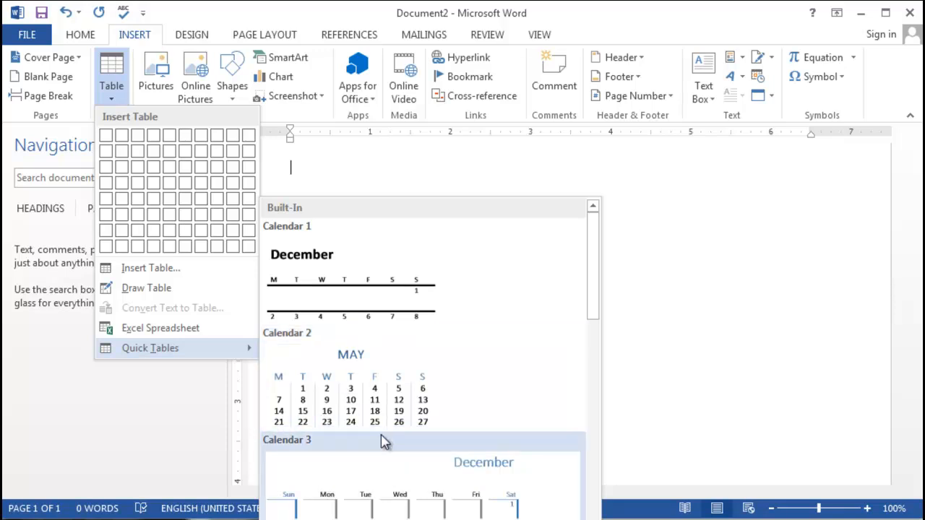
left_click_drag(598, 289, 565, 430)
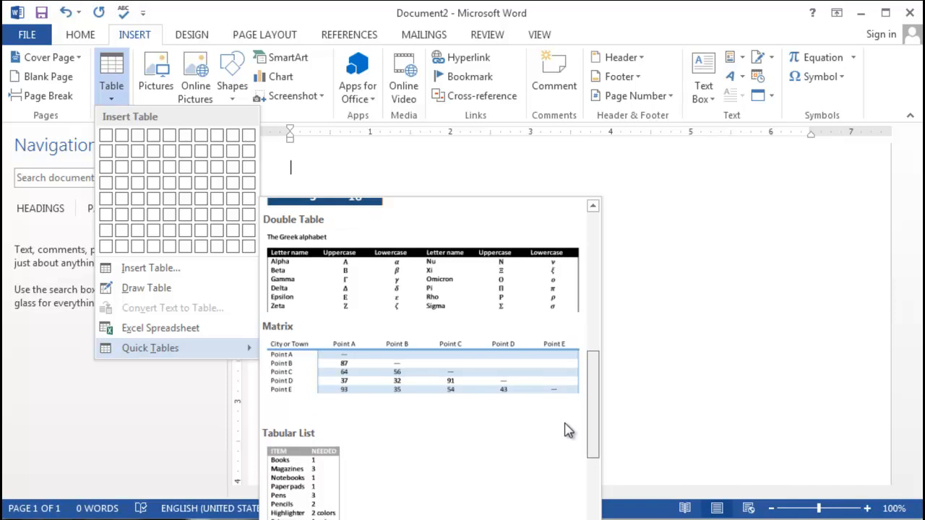
left_click(444, 289)
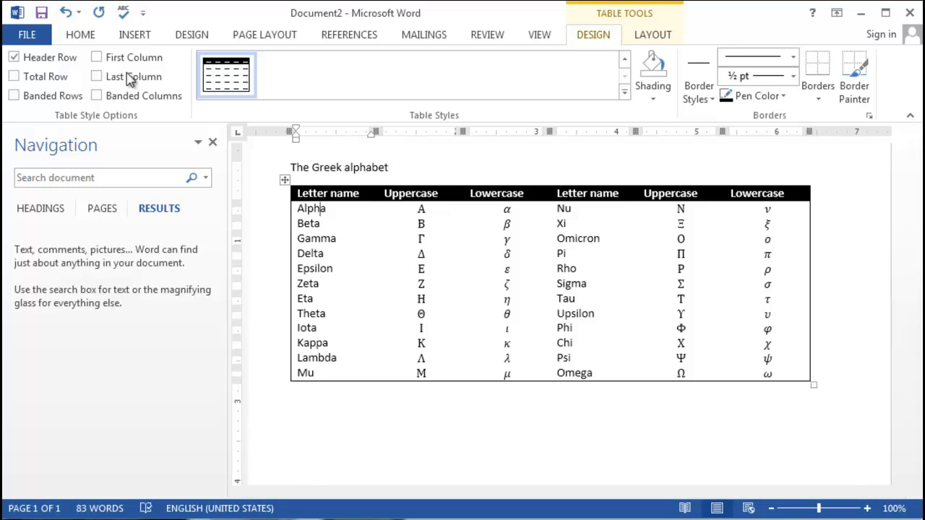
Step: Insert the picture 4k_wallpaper_2313435 from the Pictures library into the table's Alpha cell and delete it again
left_click(133, 38)
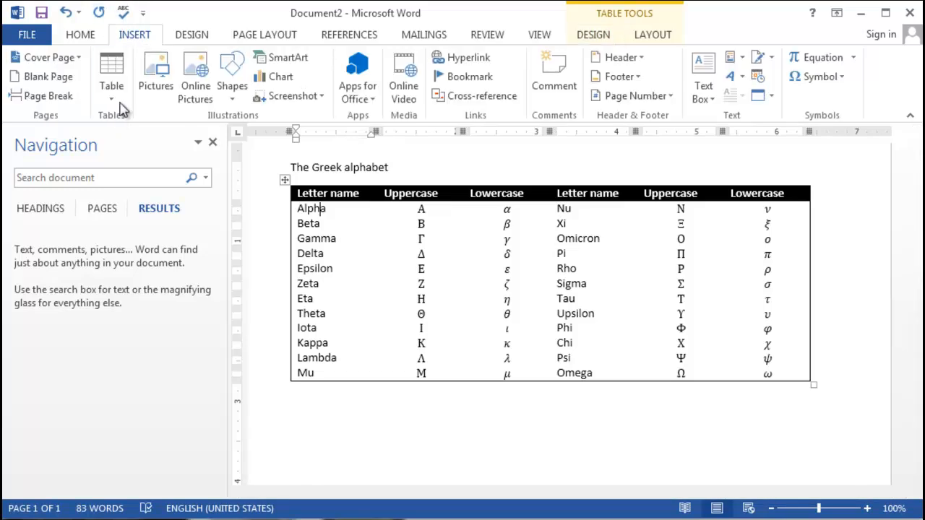
left_click(154, 95)
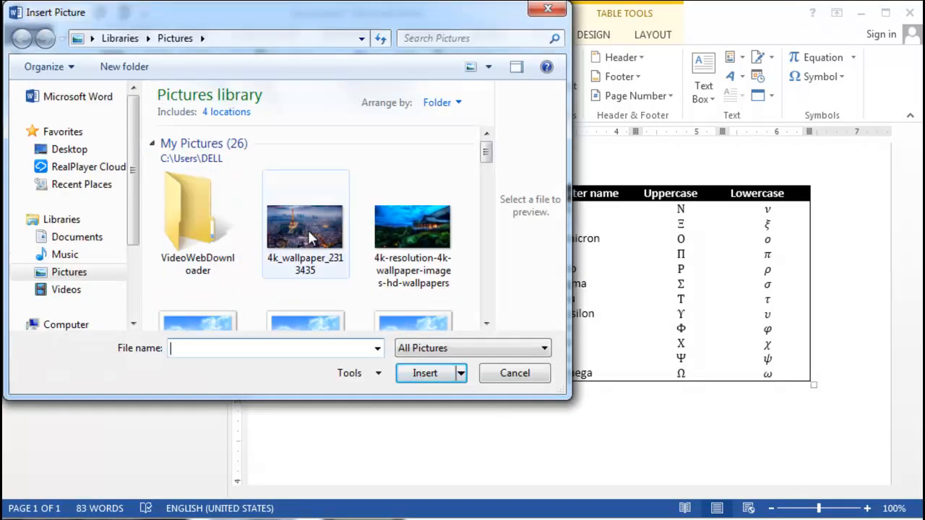
left_click(308, 231)
double_click(308, 230)
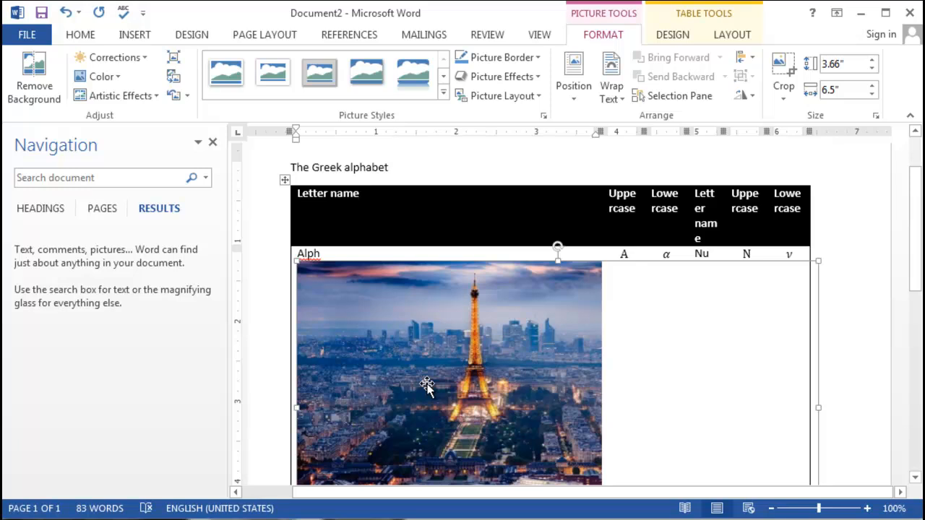
key("Delete")
Step: Try to insert an online picture into the table and close the dialog
left_click(136, 36)
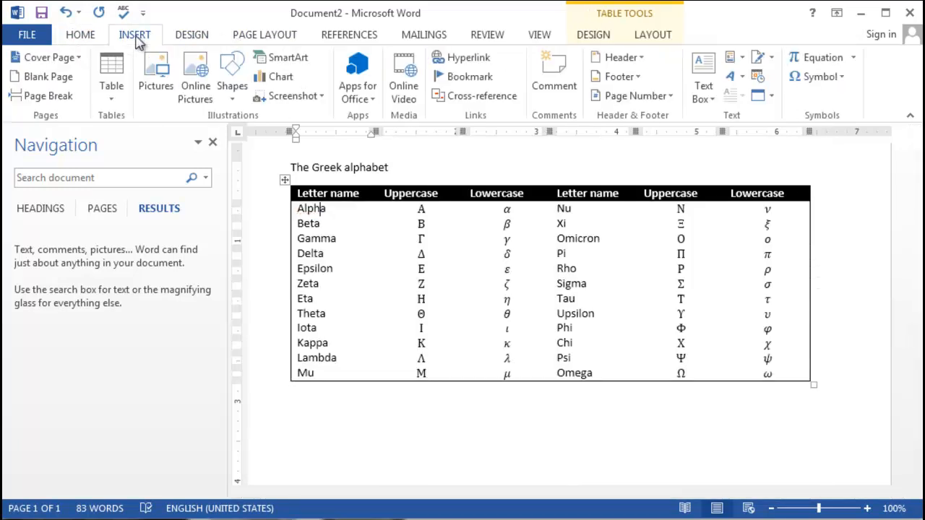
left_click(193, 105)
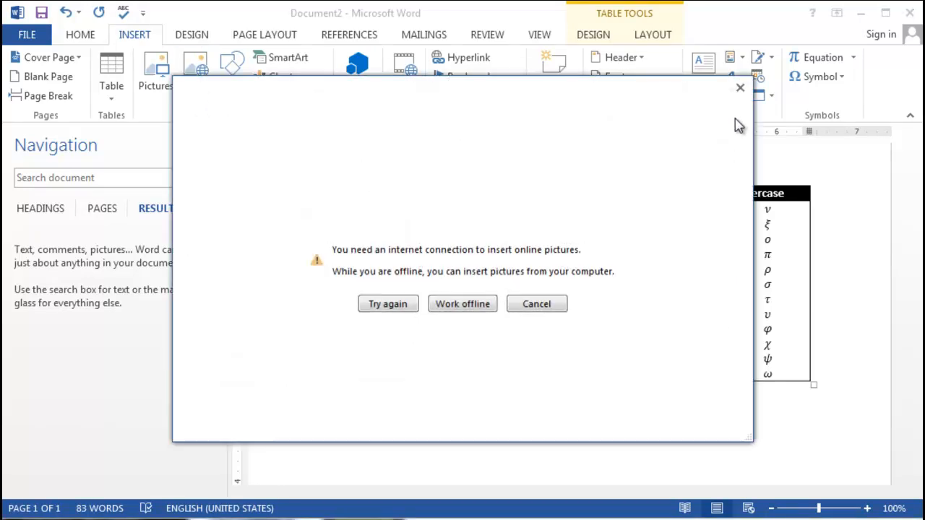
left_click(740, 88)
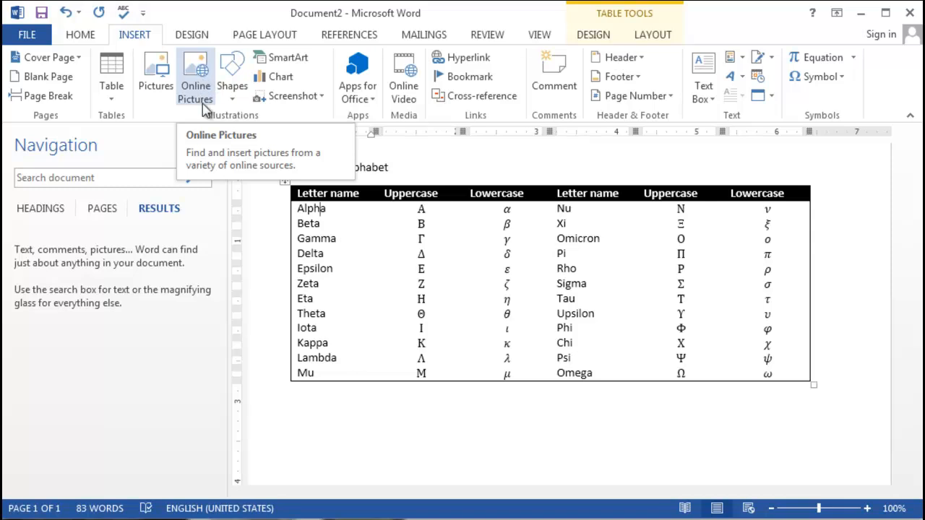
Step: Draw a smiley face shape about 1 inch wide and 1.6 inches tall below the Greek alphabet table
left_click(233, 100)
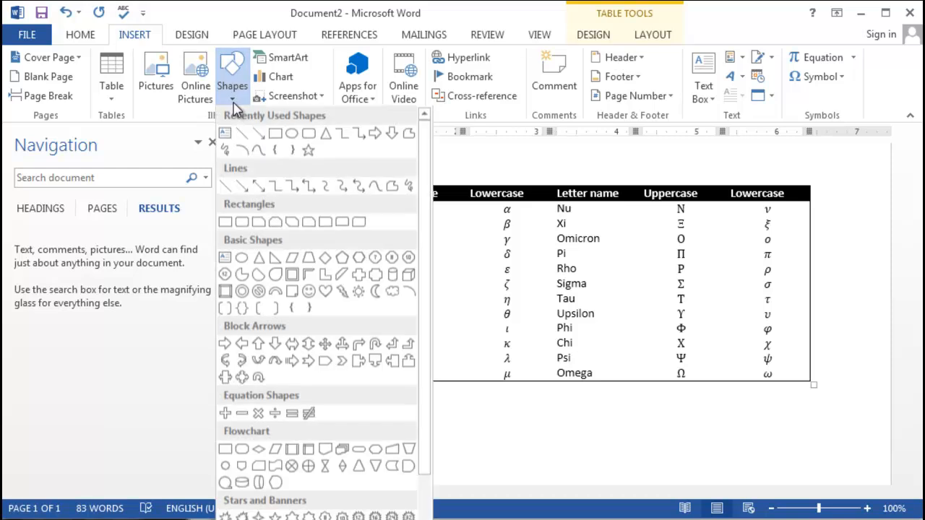
left_click(310, 295)
mouse_move(400, 421)
left_mouse_down()
mouse_move(438, 436)
mouse_move(452, 467)
mouse_move(463, 410)
mouse_move(481, 400)
left_mouse_up()
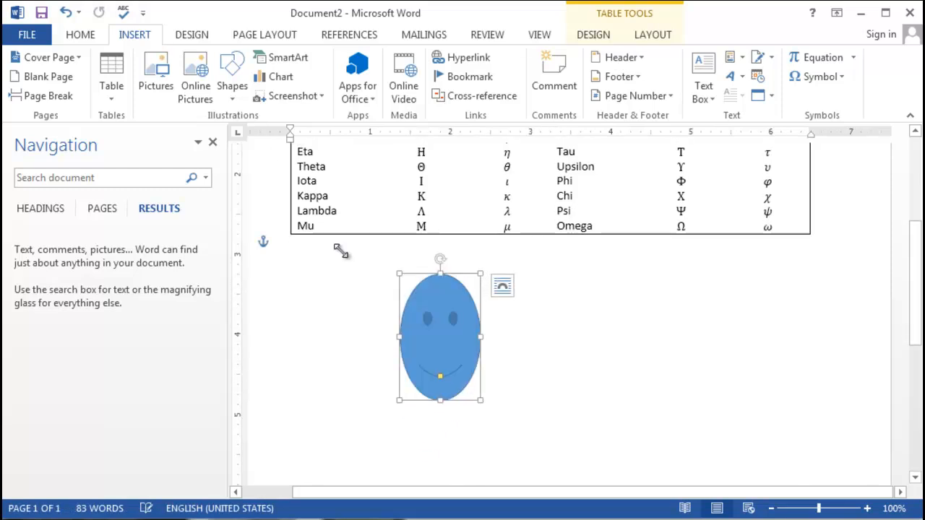
Step: Open the SmartArt graphic chooser and preview several list layouts, including Detailed Process, Picture Strips and Alternating Picture Blocks
left_click(127, 35)
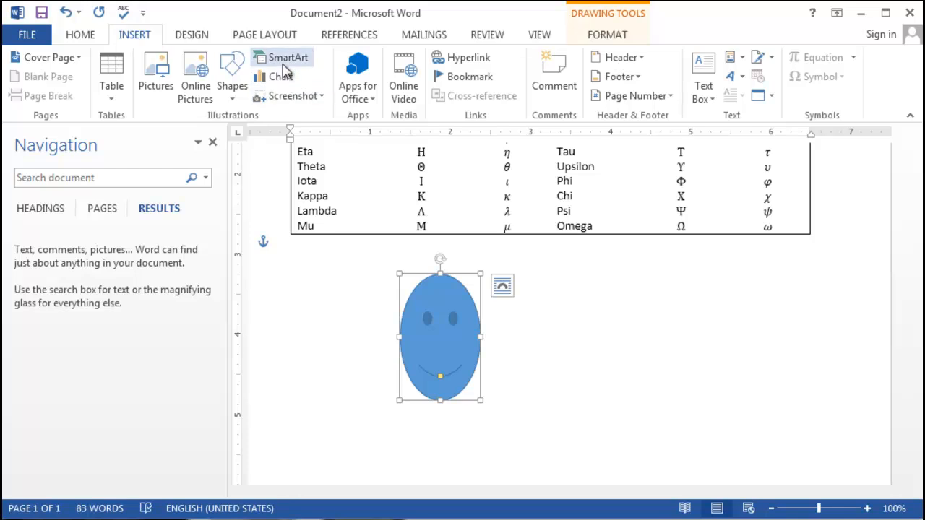
left_click(288, 60)
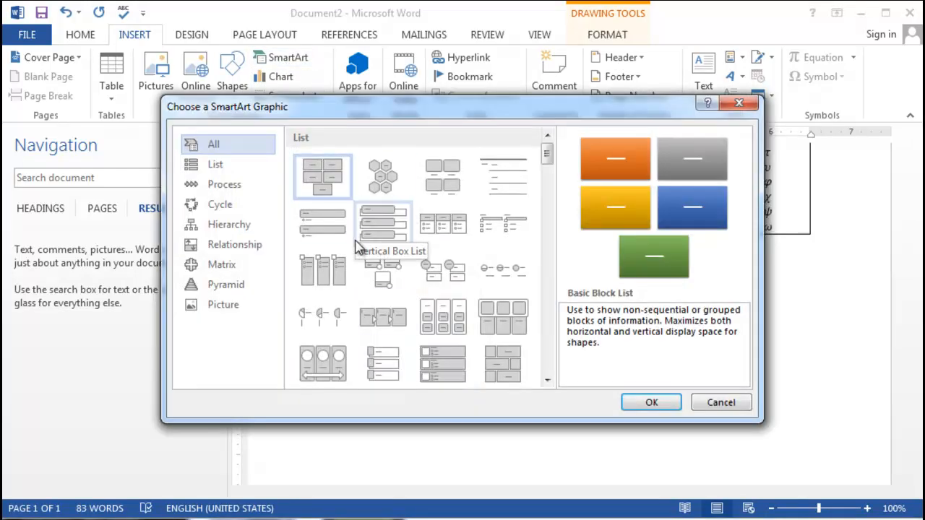
left_click(383, 181)
left_click(389, 212)
left_click(329, 266)
left_click(357, 331)
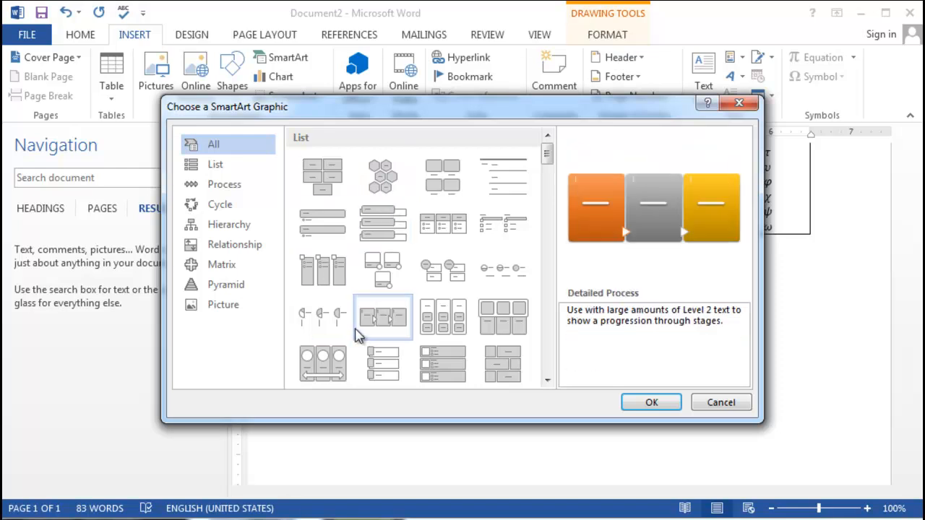
left_click(323, 361)
left_click(385, 372)
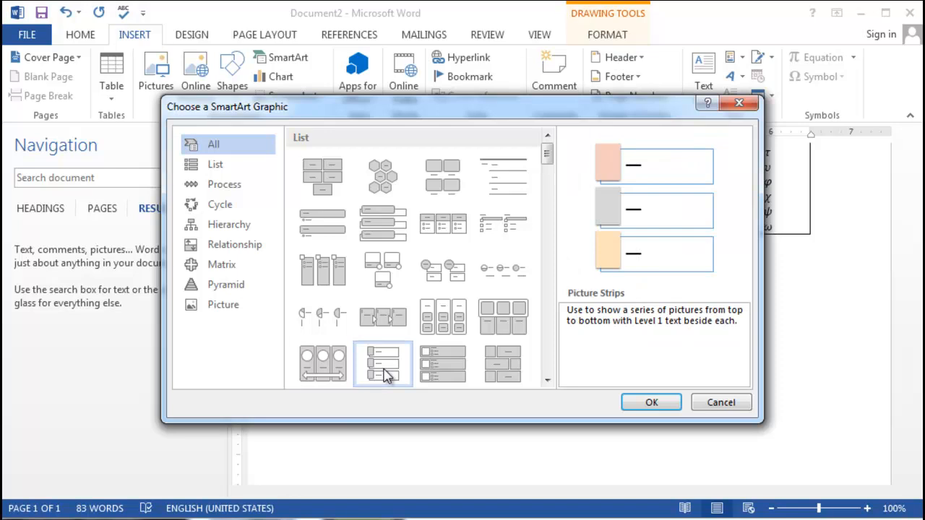
left_click(442, 365)
left_click(503, 365)
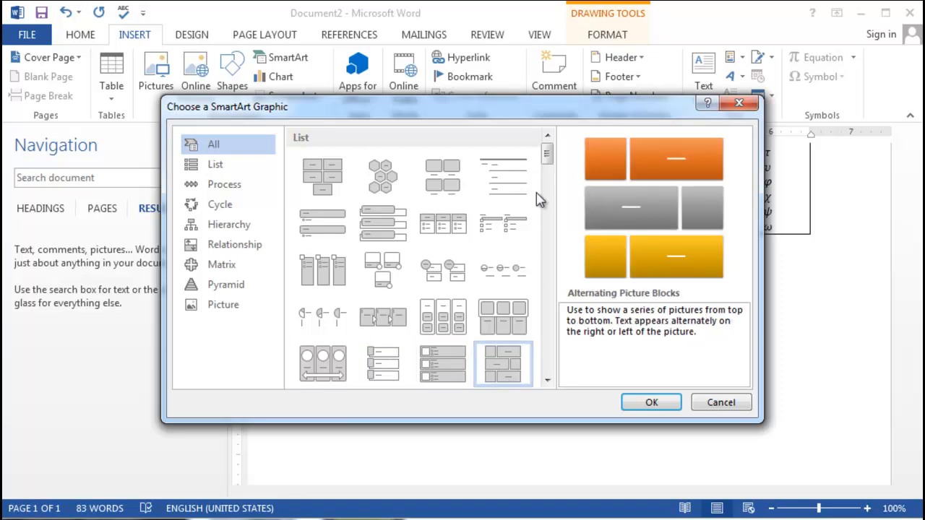
Step: Browse the List, Process, Cycle and Hierarchy SmartArt categories and leave the chooser without inserting a graphic
left_click(235, 170)
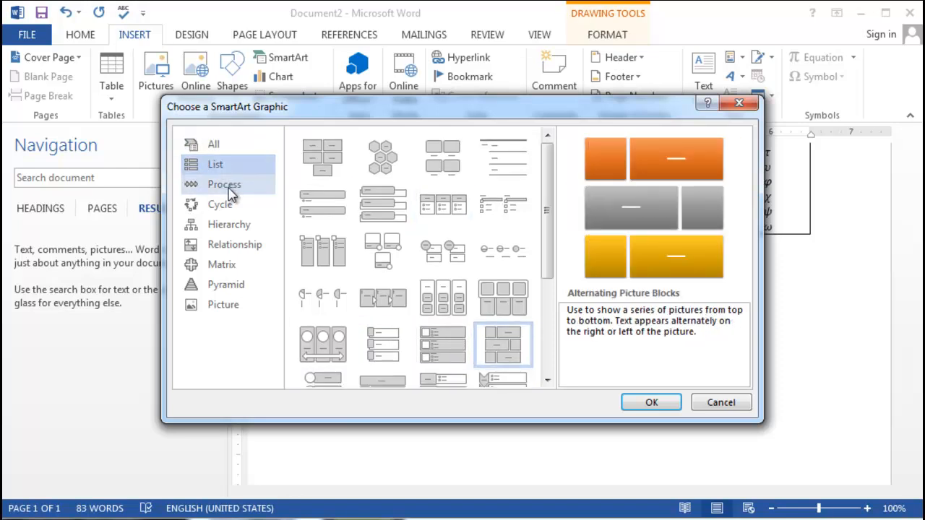
left_click(228, 186)
left_click(231, 204)
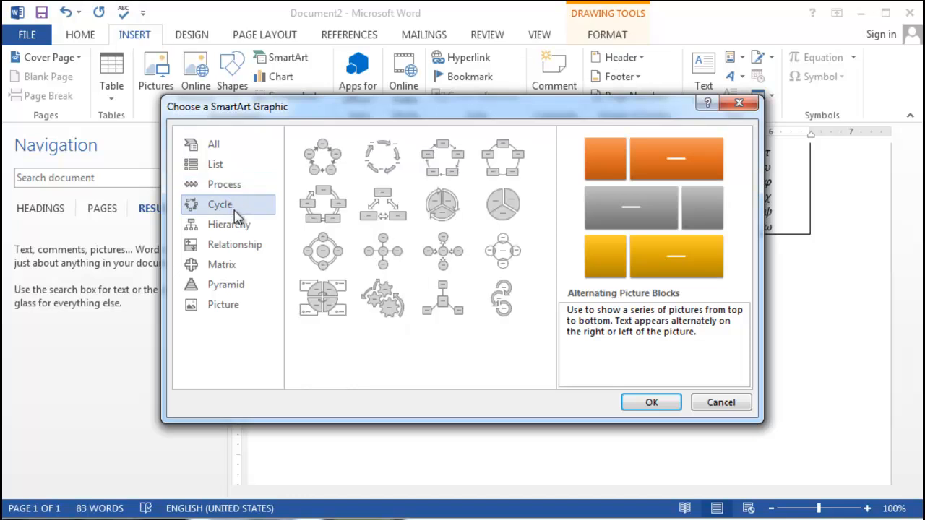
left_click(237, 224)
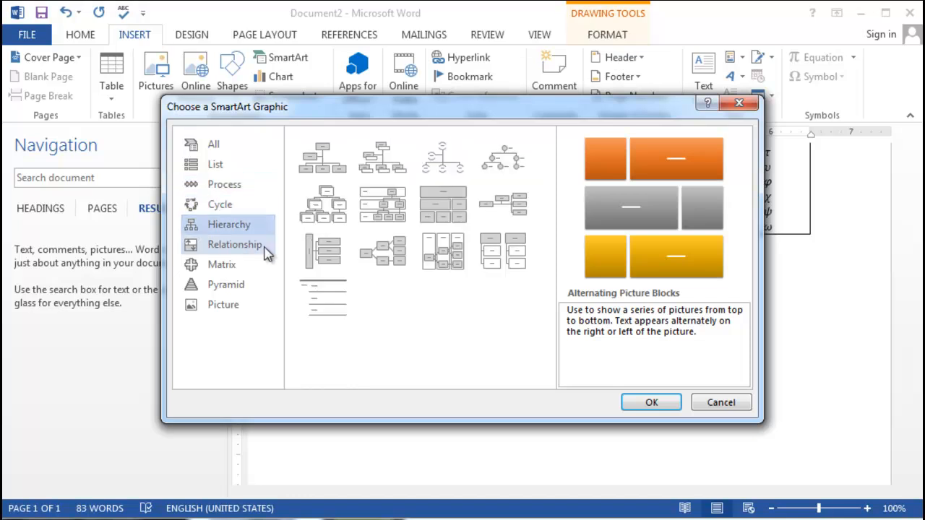
left_click(722, 403)
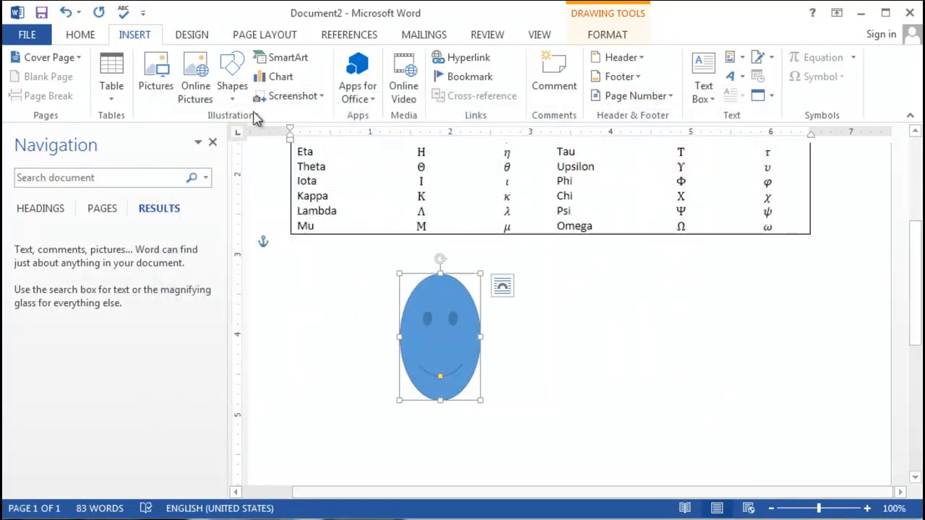
Step: Compare the line, pie and column chart types and insert a Clustered Column chart below the Greek alphabet table
left_click(193, 34)
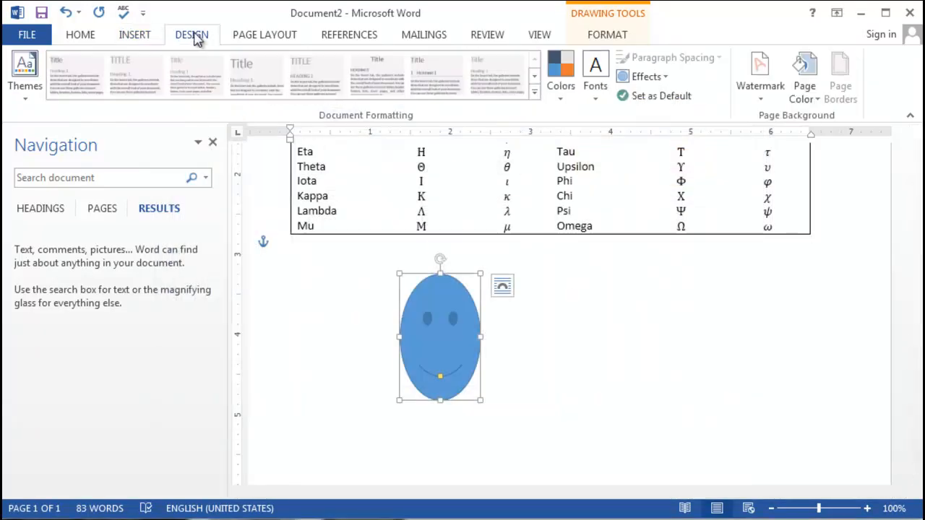
left_click(130, 37)
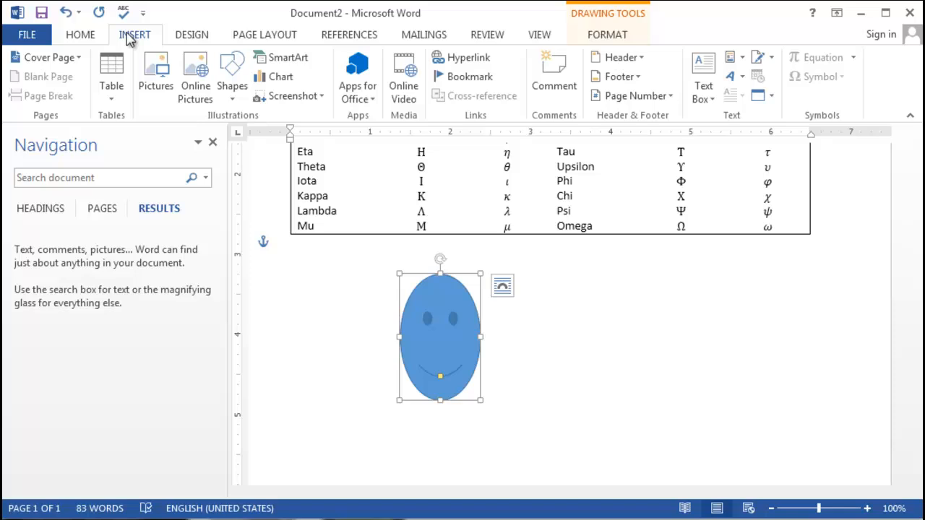
left_click(288, 81)
mouse_move(480, 250)
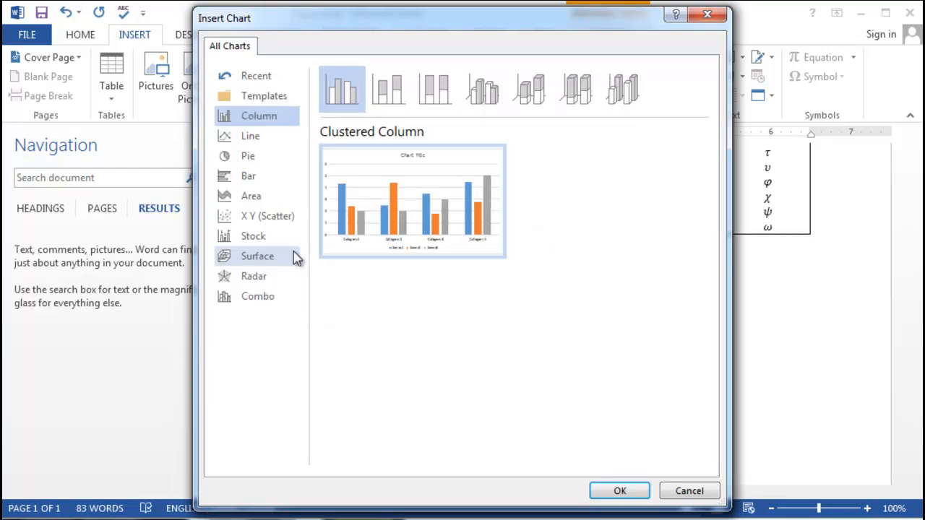
left_click(254, 142)
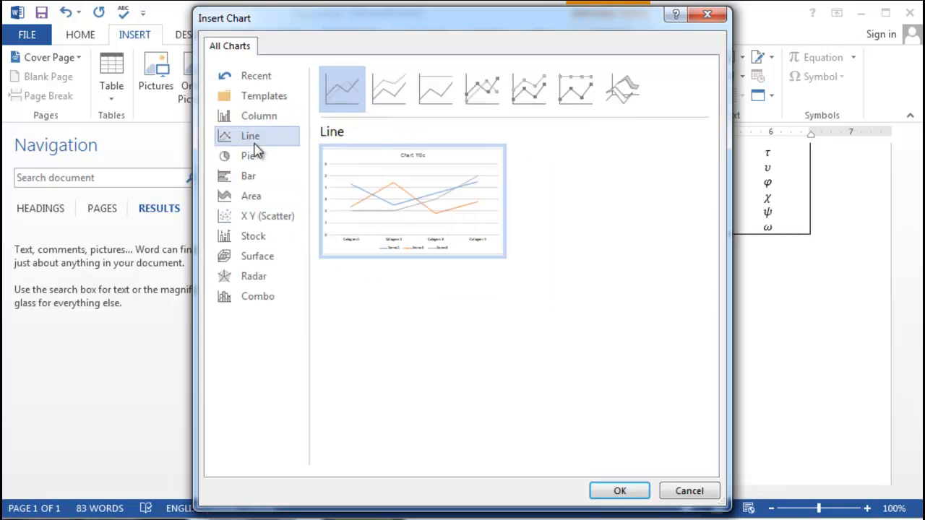
left_click(257, 158)
left_click(260, 119)
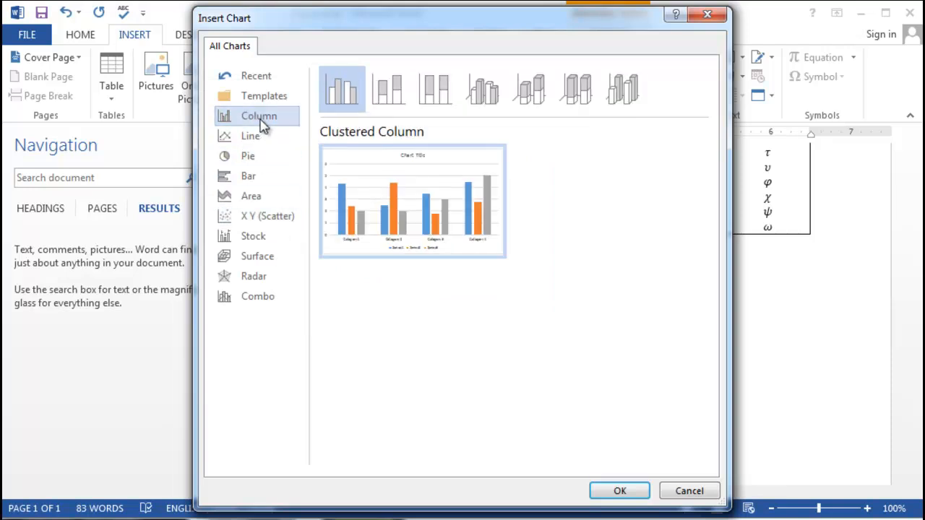
mouse_move(372, 187)
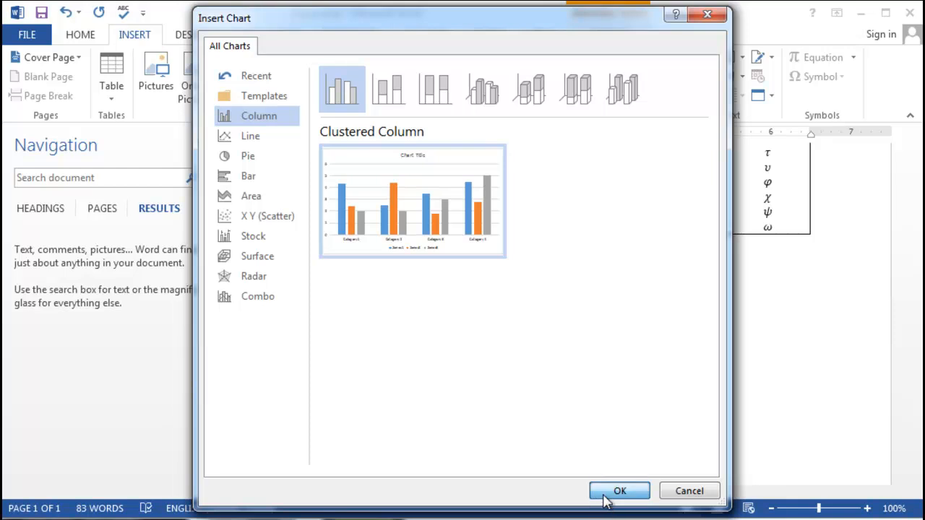
left_click(614, 491)
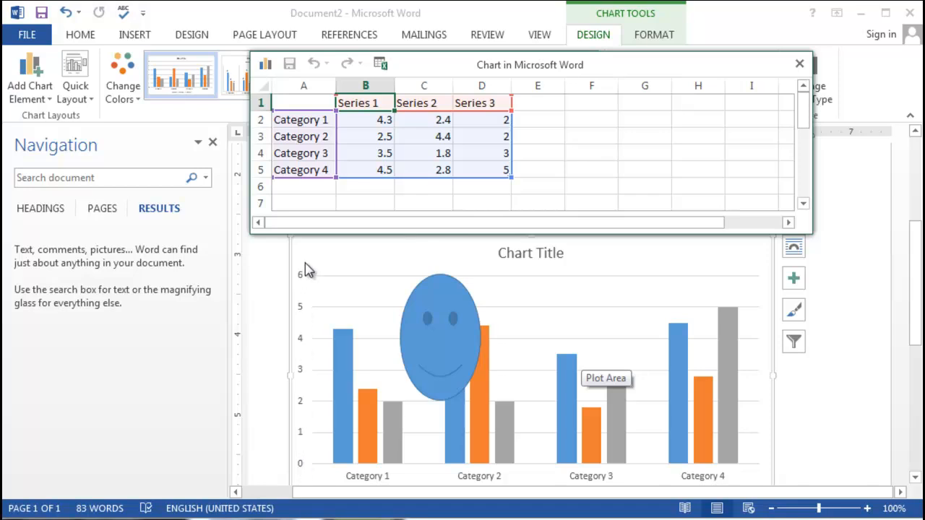
Step: Set the Series 1 value of Category 1 to 503 in the chart's data sheet and close the sheet
left_click(320, 121)
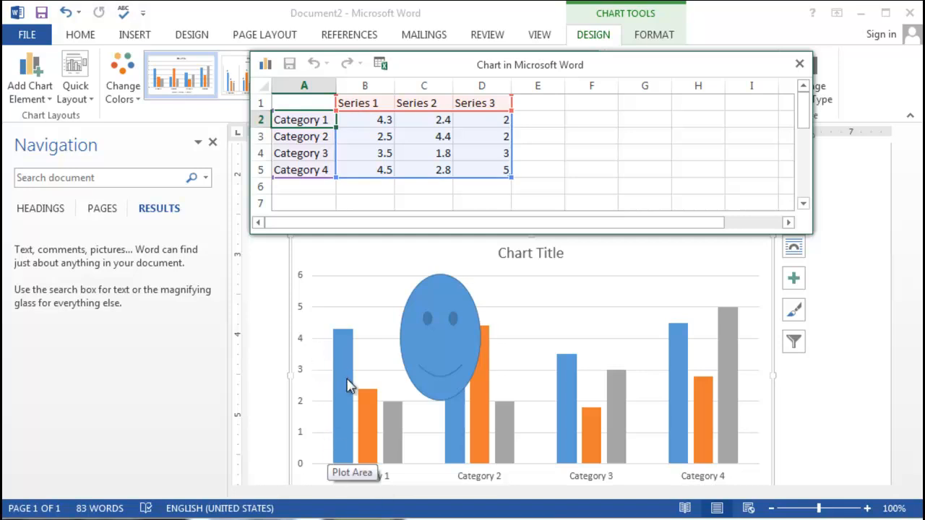
left_click(381, 117)
type("50")
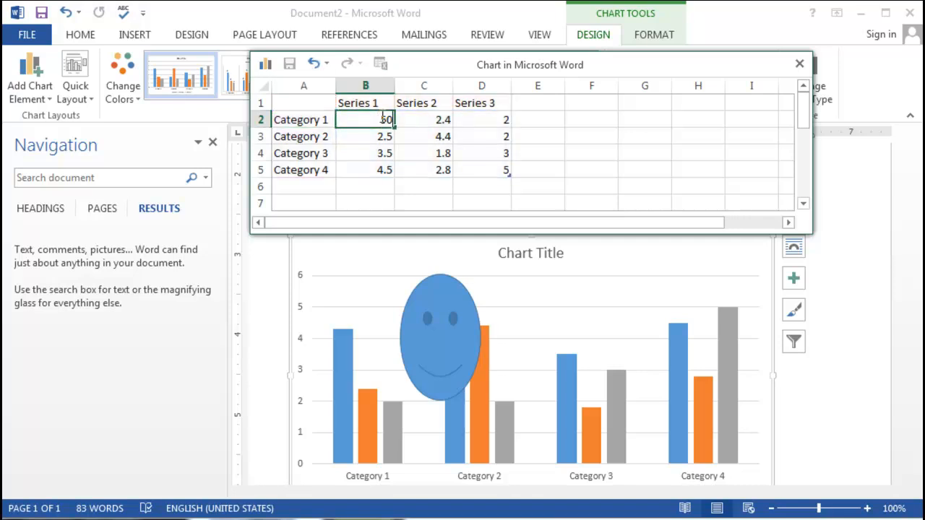
type("0")
key("Return")
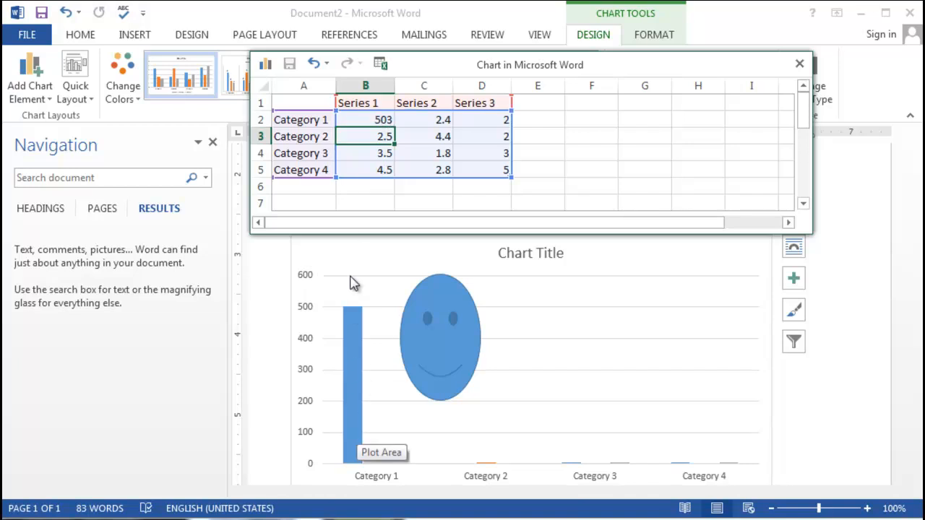
left_click(404, 144)
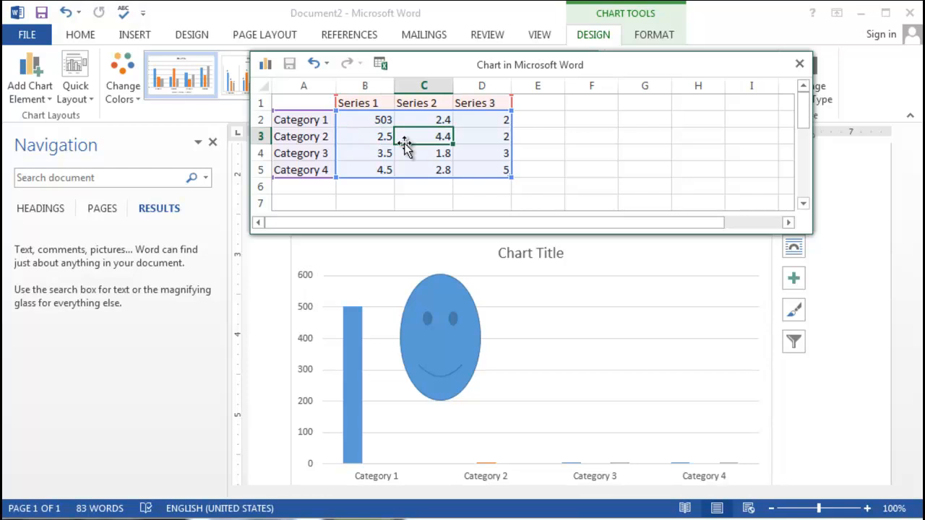
left_click(800, 63)
Step: Delete the column chart and the smiley face shape below the Greek alphabet table
left_click(570, 299)
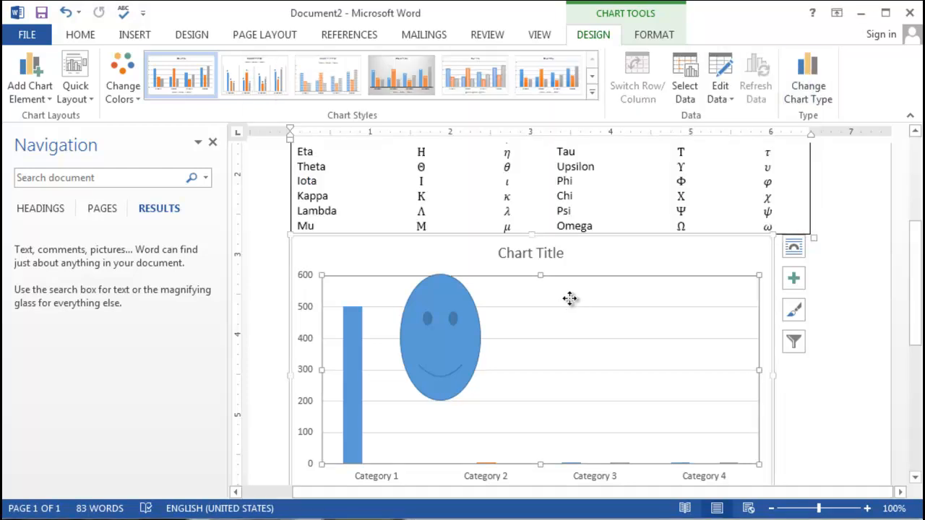
left_click(567, 238)
key("Delete")
left_click(433, 362)
key("Delete")
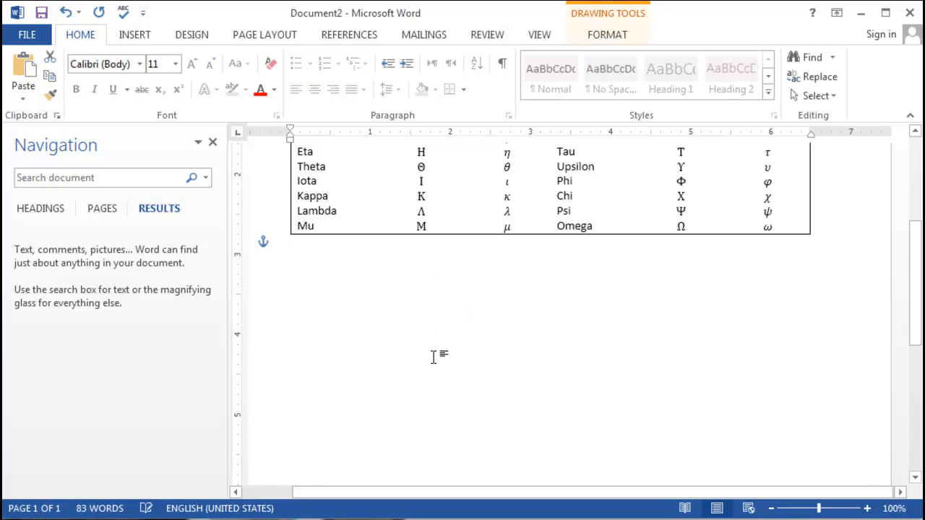
Step: View the windows available for inserting as a screenshot and dismiss the list without choosing one
left_click(147, 39)
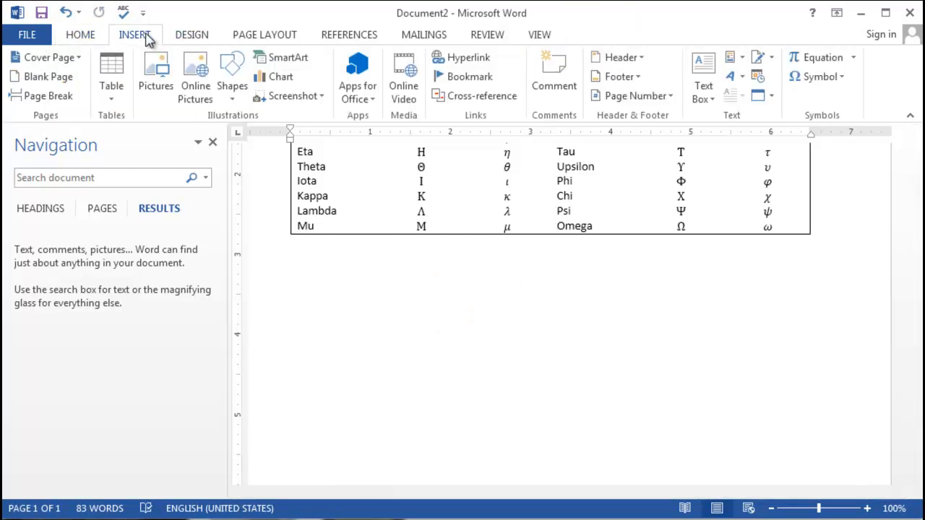
left_click(323, 101)
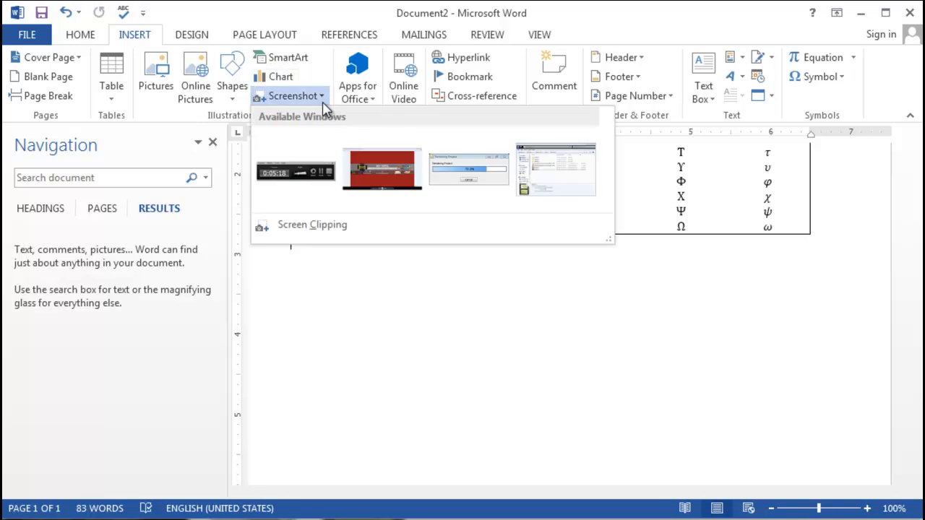
left_click(388, 347)
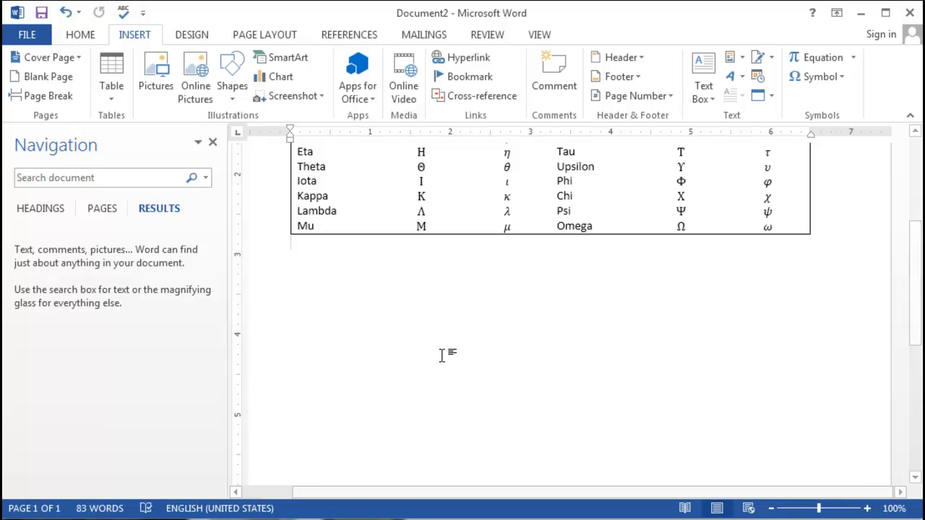
Step: Choose 001aa950-d1de-1c41-50c7-f00a0000b587.ocl in My Documents\Adobe\Common\PTX as a hyperlink target and cancel the link
left_click(482, 60)
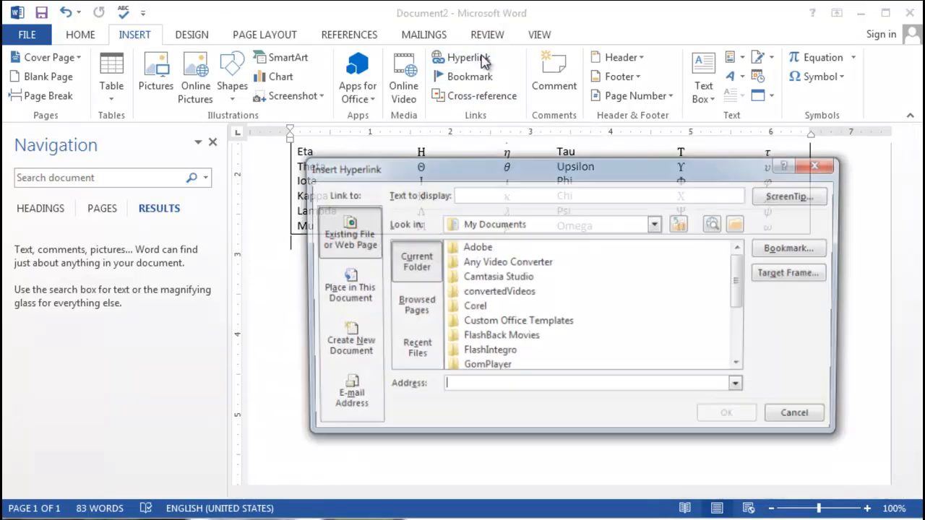
left_click(473, 387)
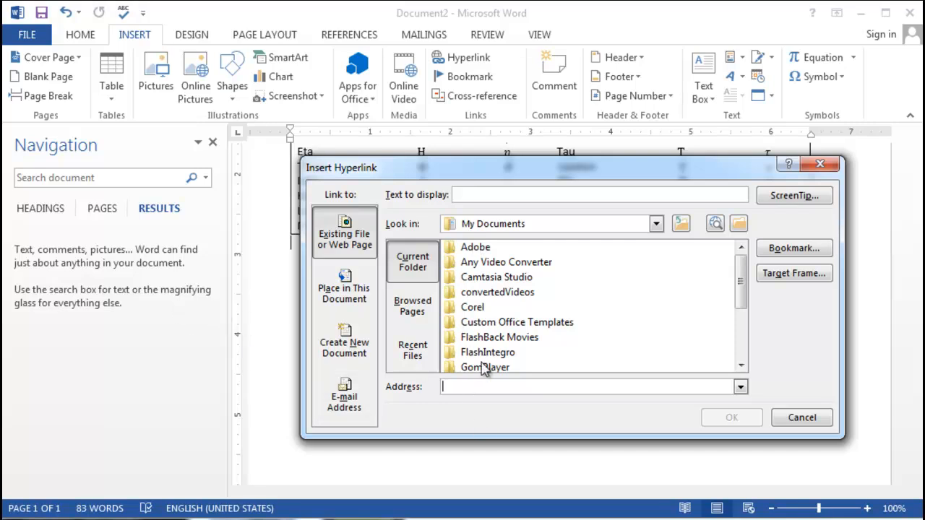
double_click(490, 247)
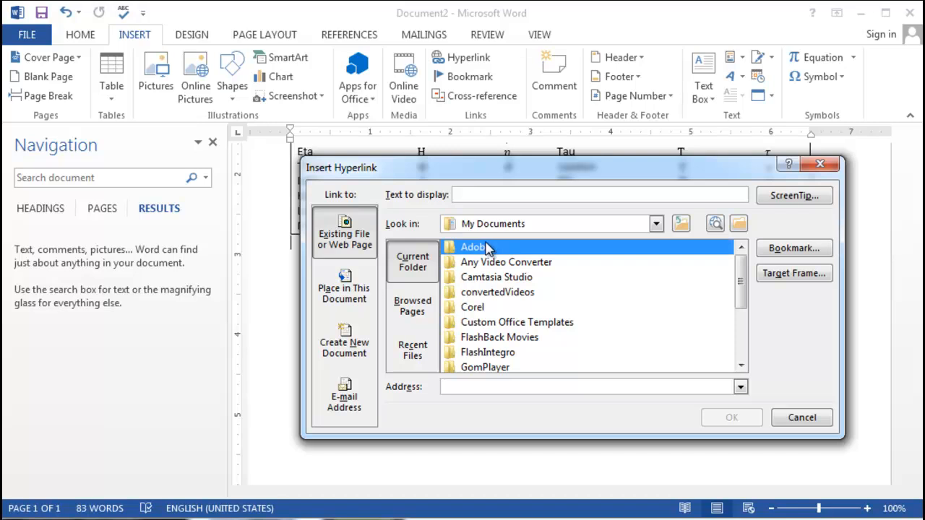
double_click(490, 307)
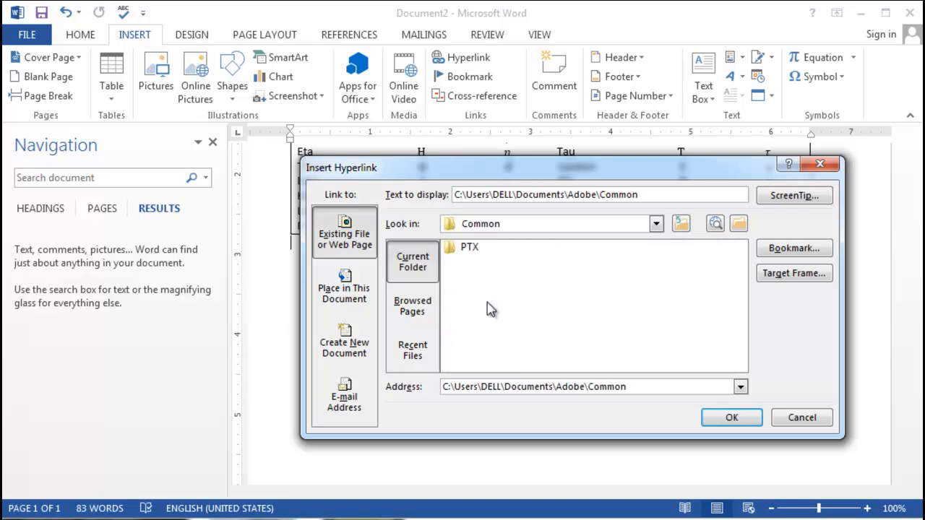
double_click(476, 252)
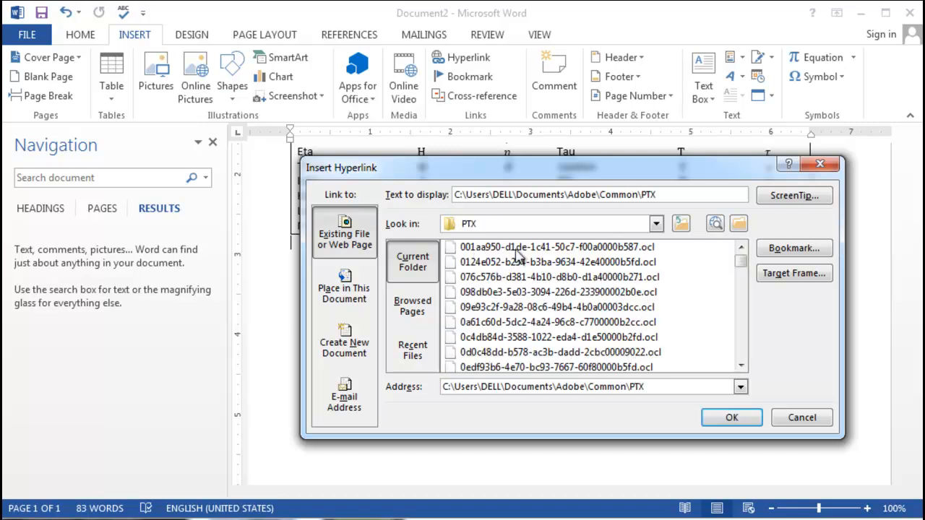
left_click(517, 249)
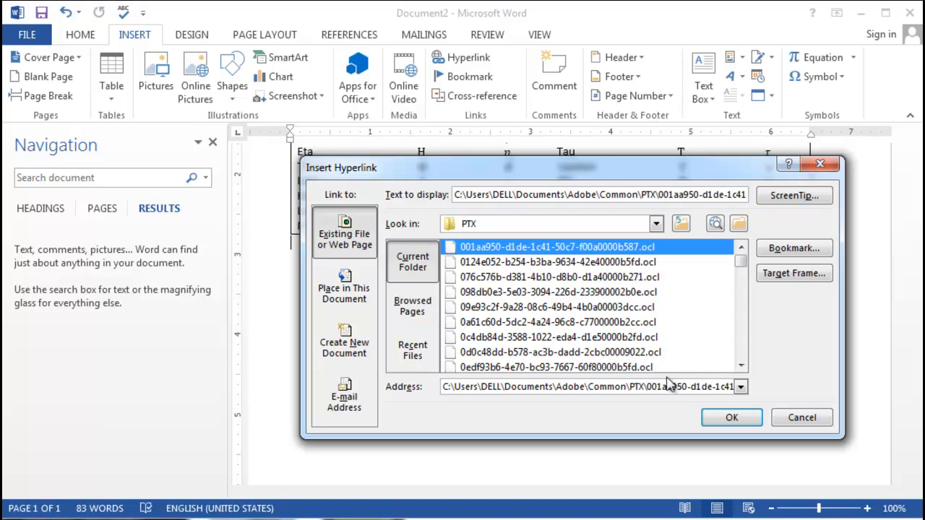
left_click(804, 420)
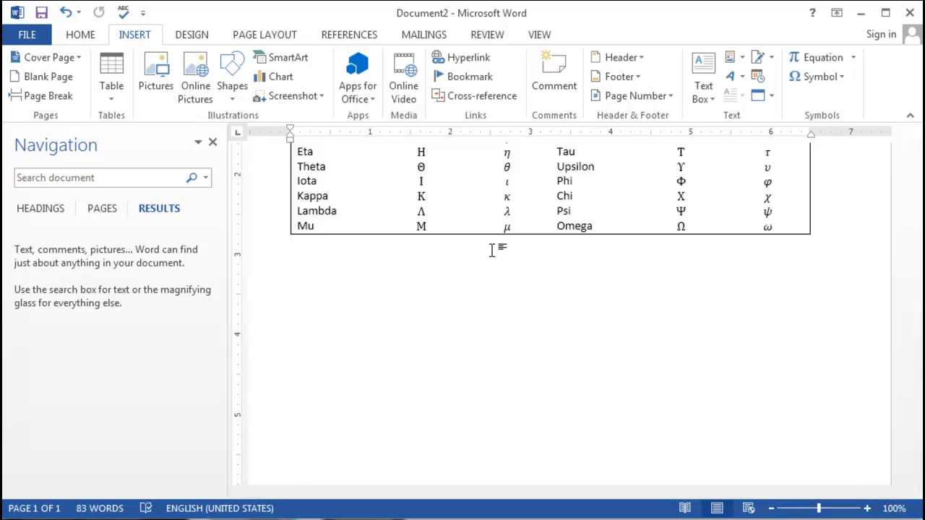
Step: Open the Bookmark dialog and close it without adding a bookmark
left_click(488, 85)
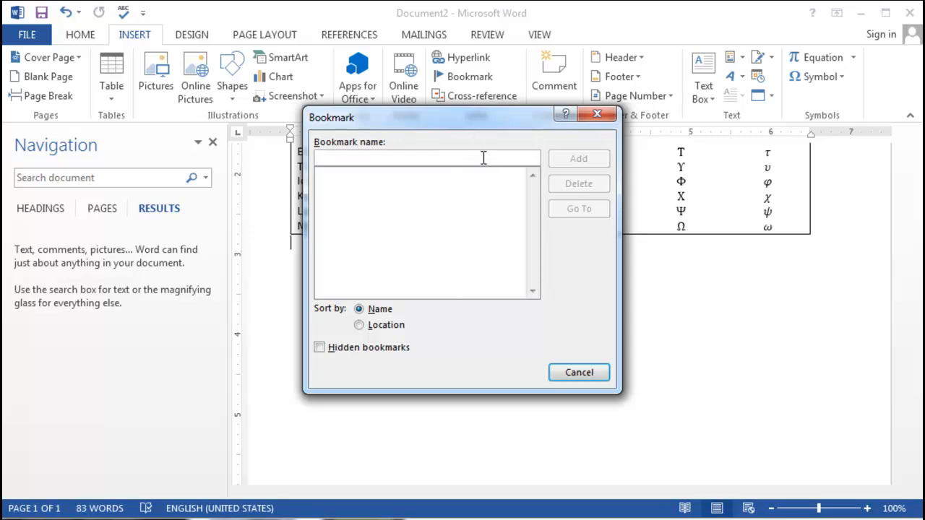
left_click(600, 115)
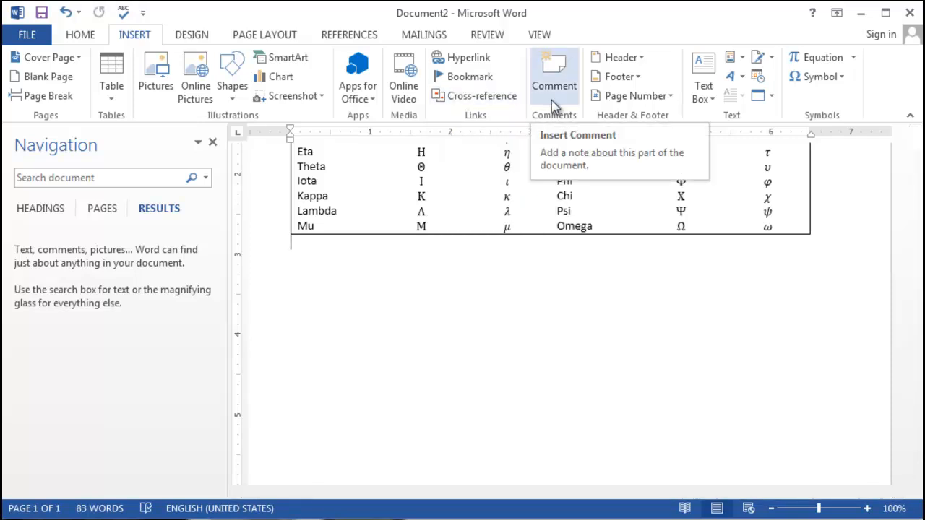
Step: Insert an empty comment on the lowercase omega cell of the table, reopen it from its marker and close it
left_click(552, 101)
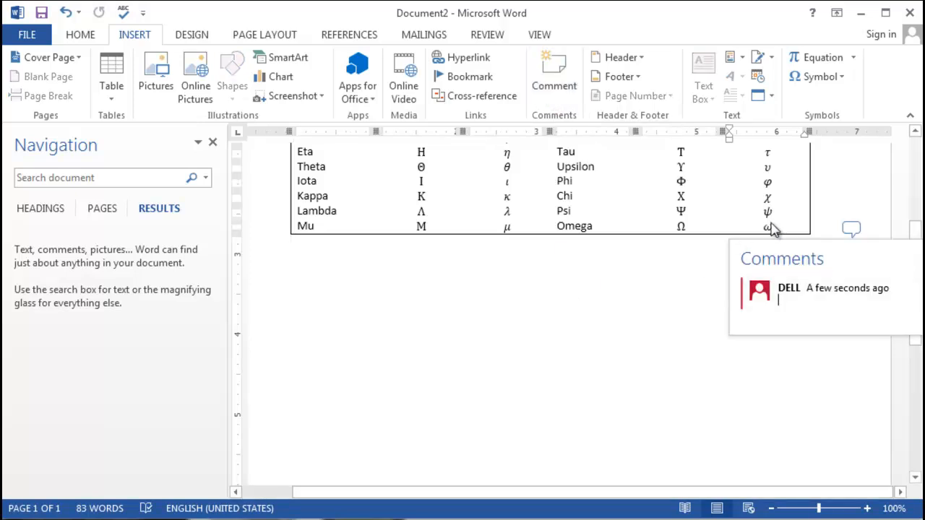
left_click(772, 230)
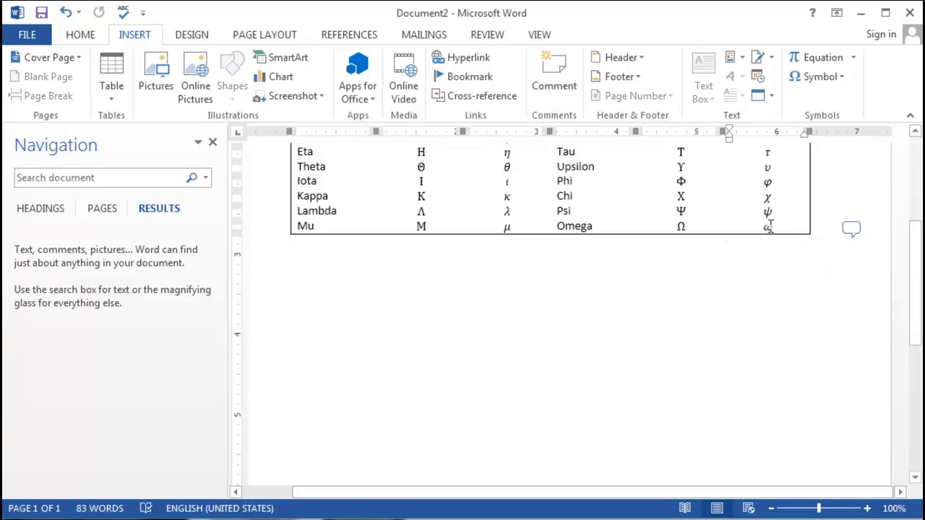
left_click(852, 231)
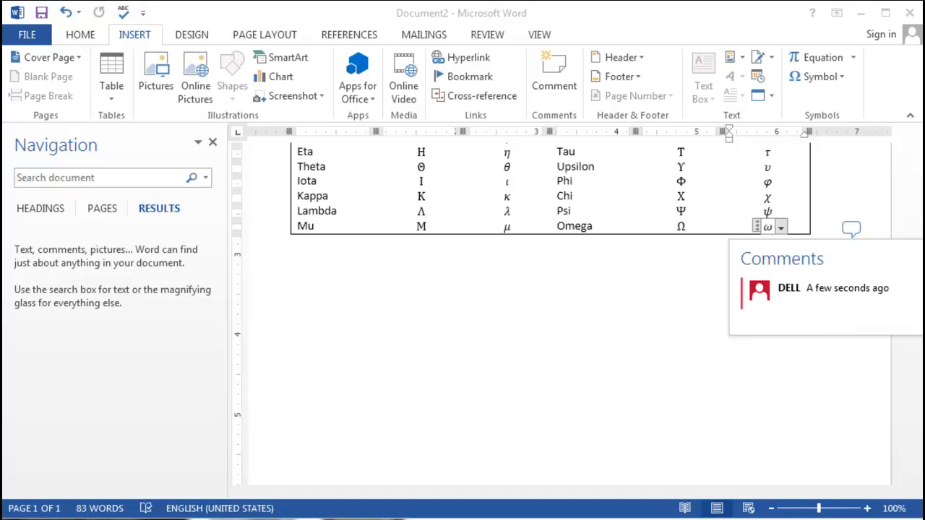
key("Escape")
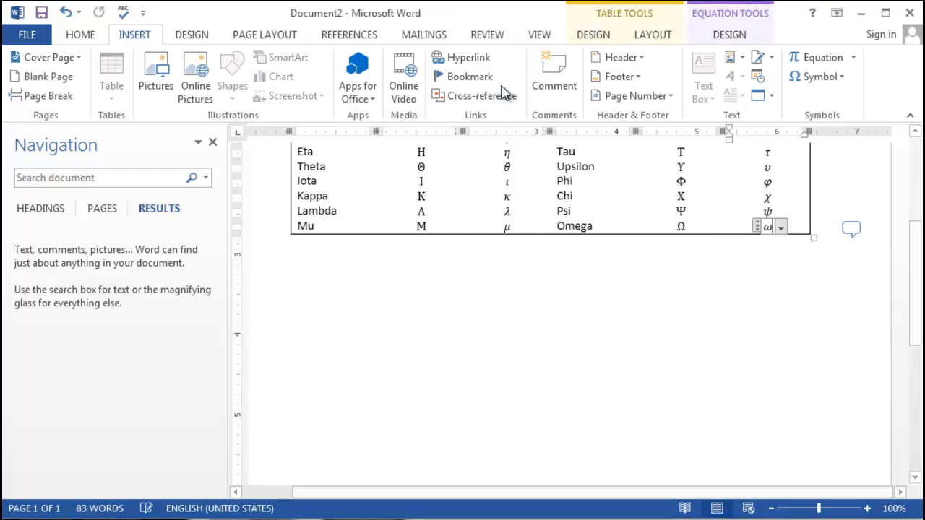
Step: Browse the built-in header designs from Blank through Whisp and close the gallery without inserting one
left_click(641, 58)
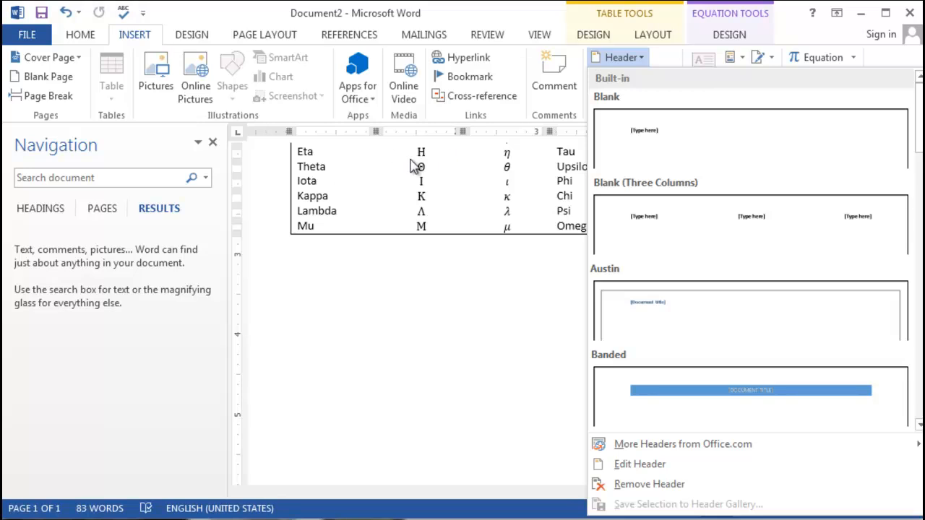
left_click_drag(919, 142, 919, 194)
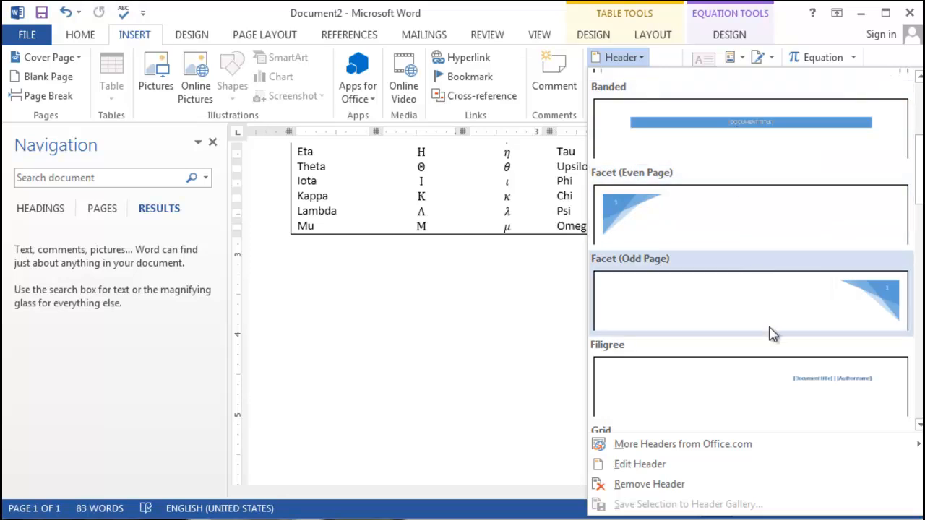
left_click_drag(920, 158, 920, 373)
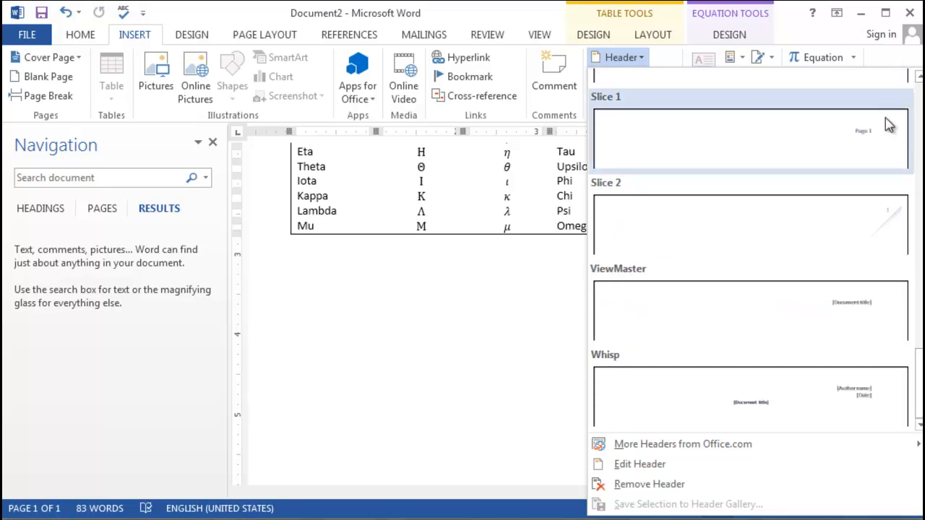
left_click(422, 312)
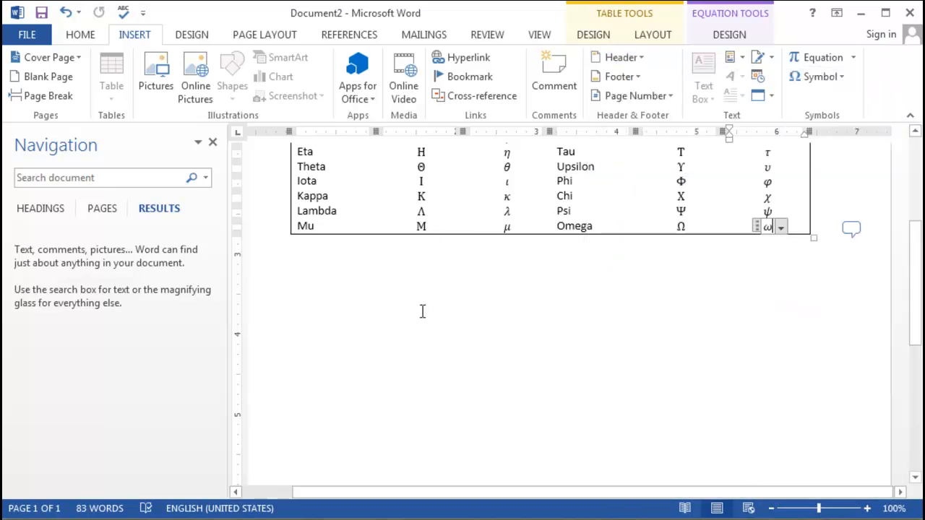
Step: Browse the built-in footer designs and close the gallery without inserting one
left_click(617, 77)
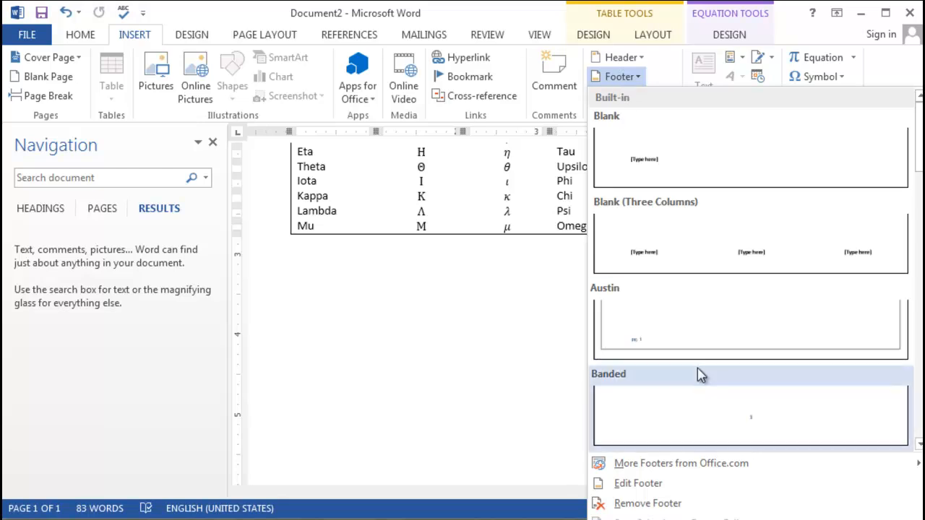
left_click_drag(921, 165, 916, 356)
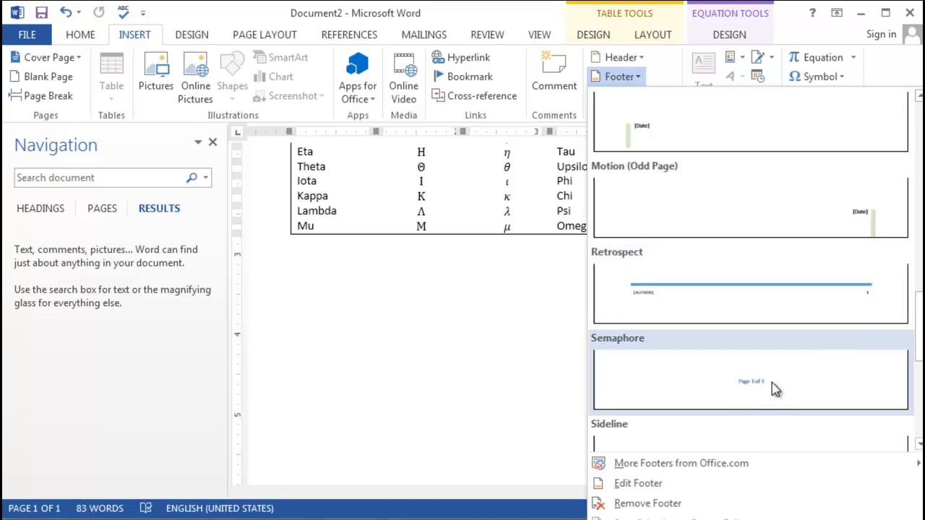
left_click(412, 328)
Step: View the page number designs for the top of the page and dismiss them without choosing one
left_click(650, 97)
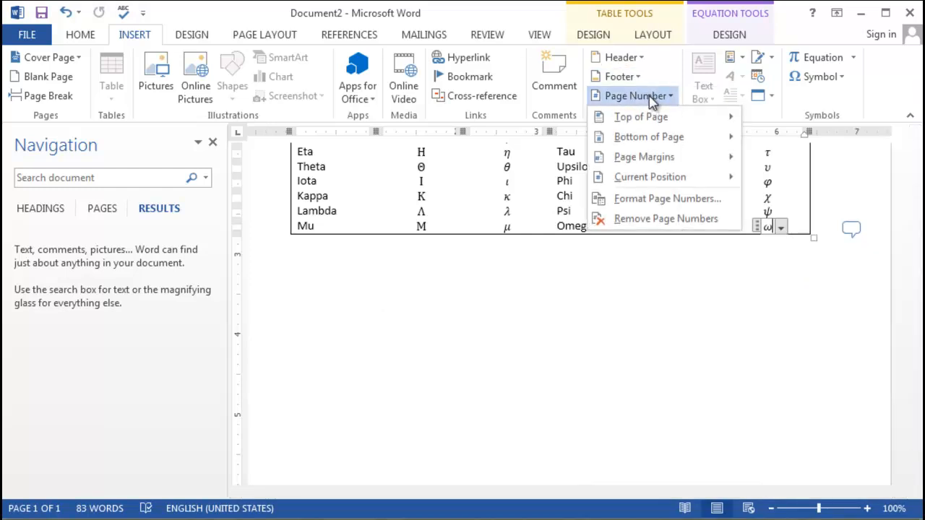
mouse_move(659, 119)
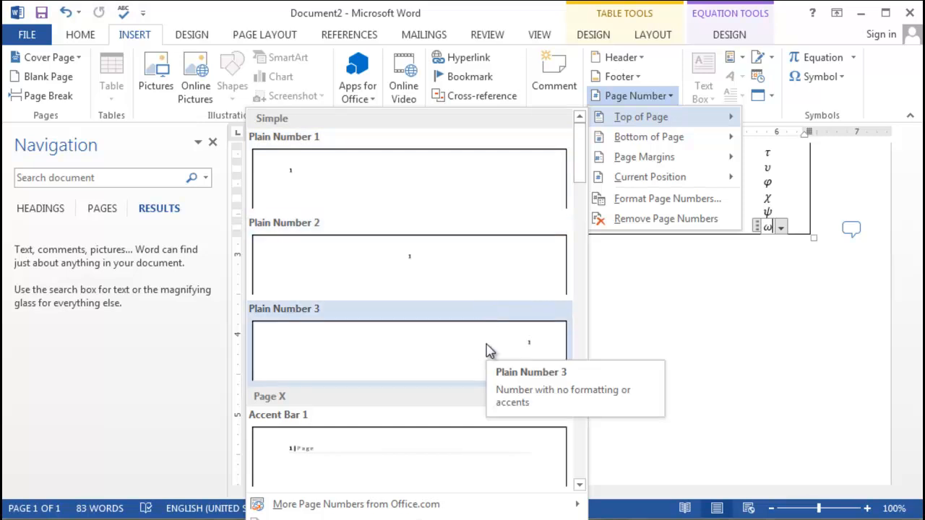
left_click(687, 301)
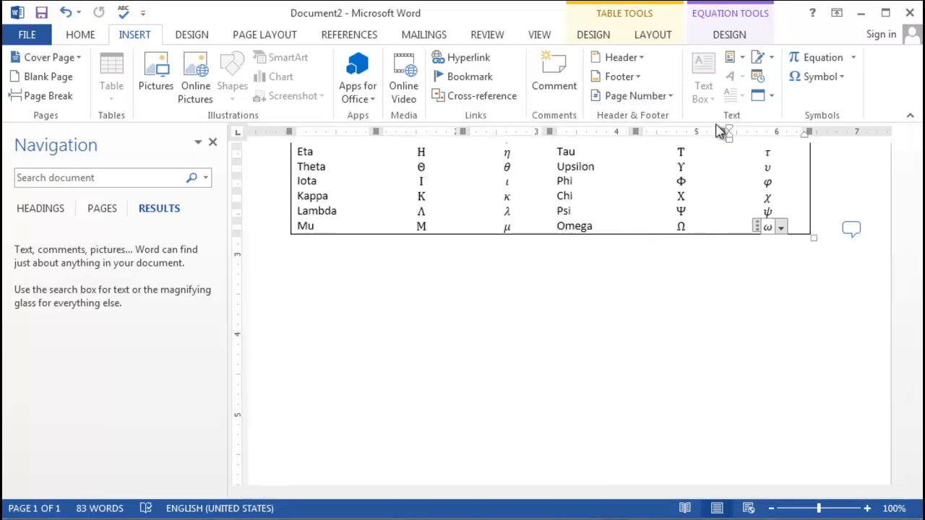
Step: Insert a Banded Sidebar text box from the paragraph below the Greek alphabet table, then deselect it
left_click(706, 314)
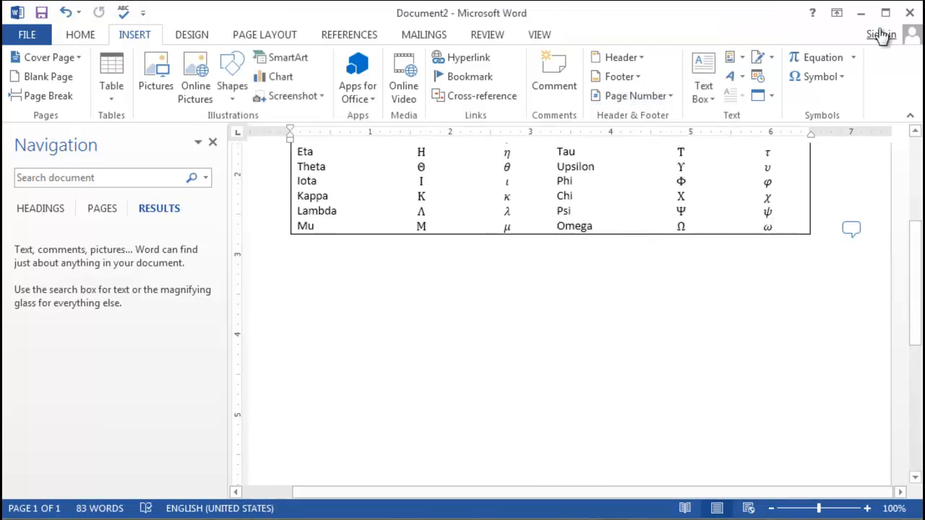
left_click(707, 101)
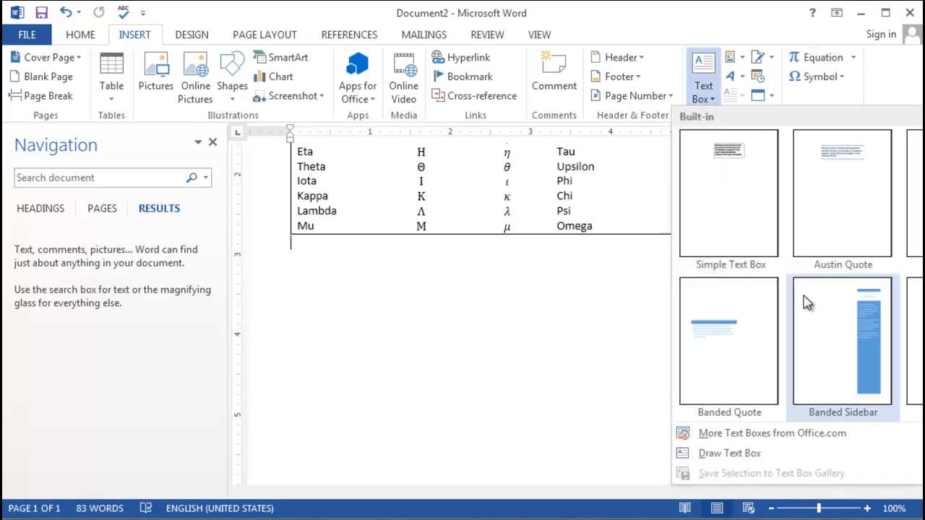
left_click(842, 361)
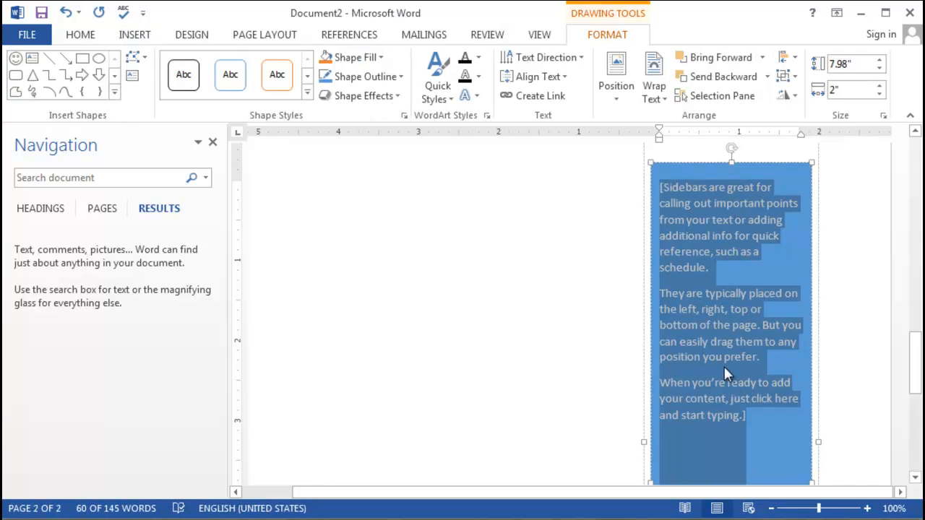
left_click(431, 221)
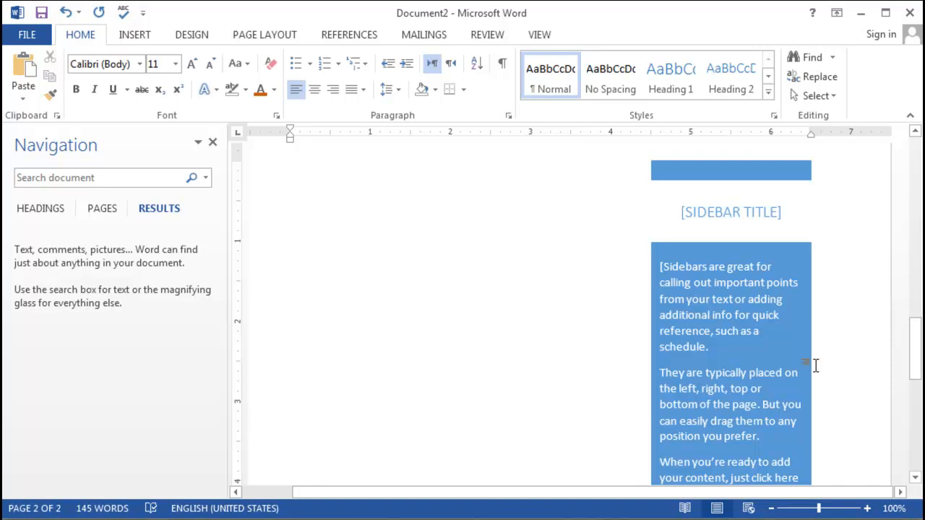
Step: Browse the remaining built-in text box designs, such as the Facet, Filigree, Integral and Ion styles, without inserting one
left_click(142, 39)
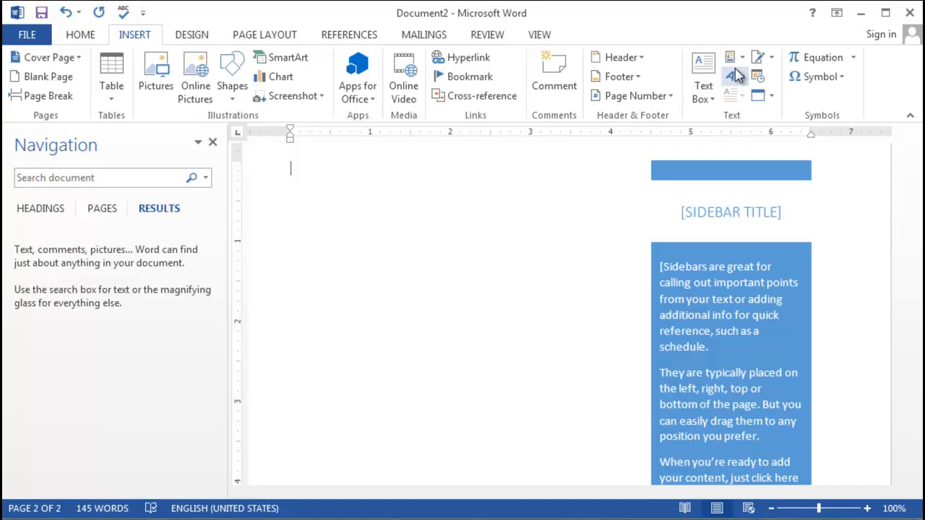
left_click(714, 90)
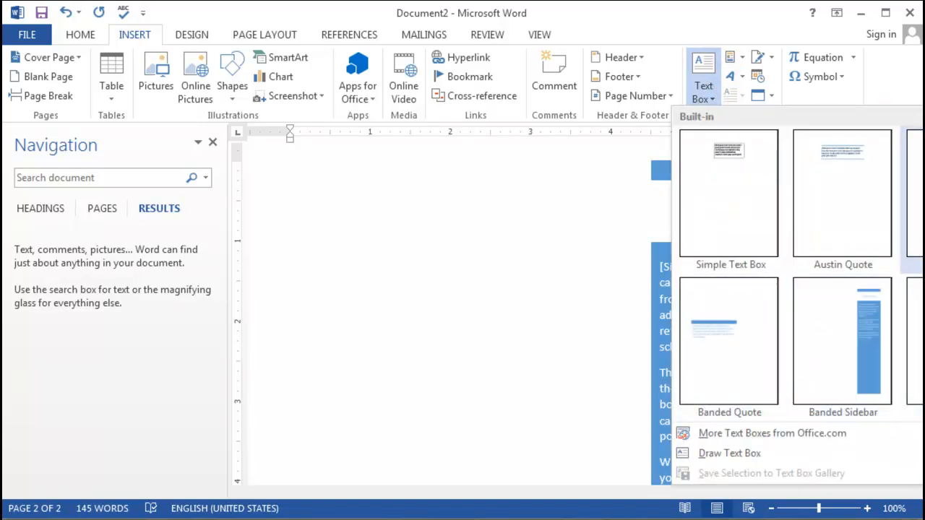
scroll(796, 289, "down", 3)
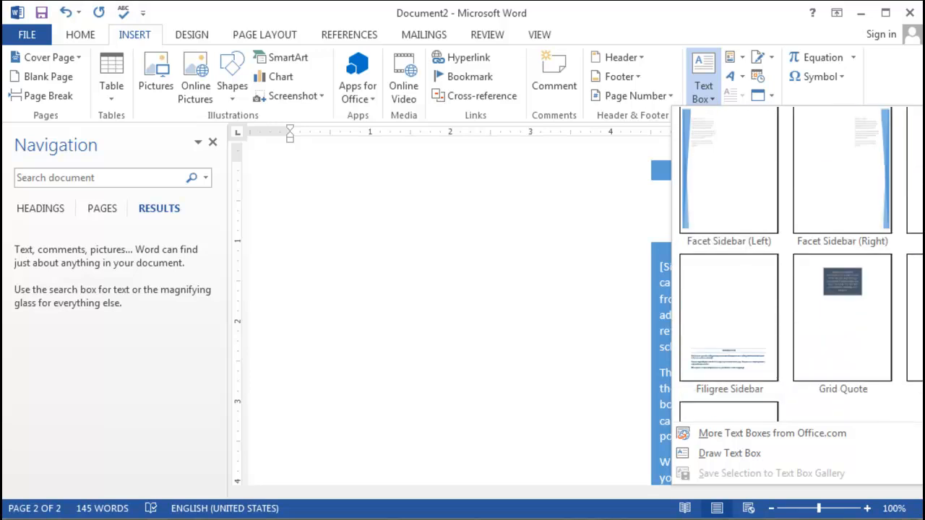
scroll(795, 268, "up", 1)
scroll(796, 268, "down", 3)
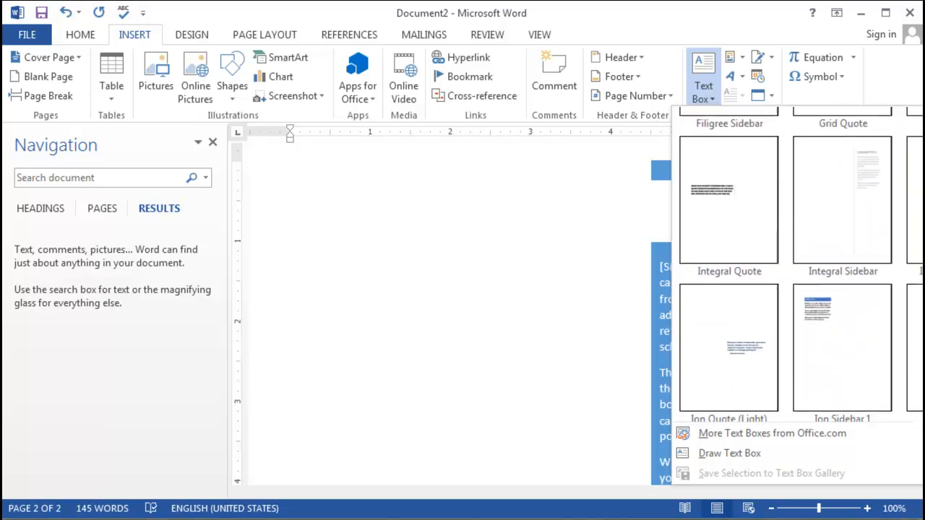
scroll(795, 267, "down", 1)
Step: View the saved AutoText entries among the Quick Parts and dismiss the list without inserting one
left_click(736, 61)
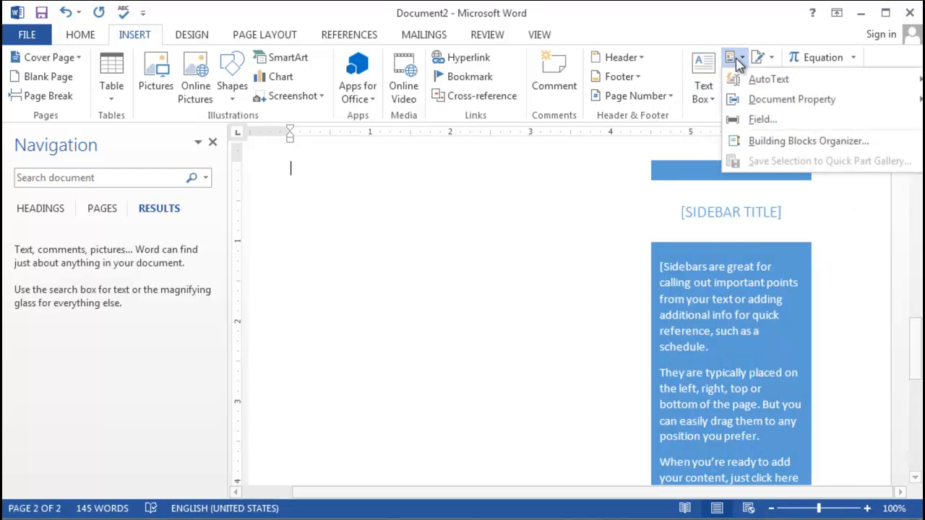
mouse_move(814, 84)
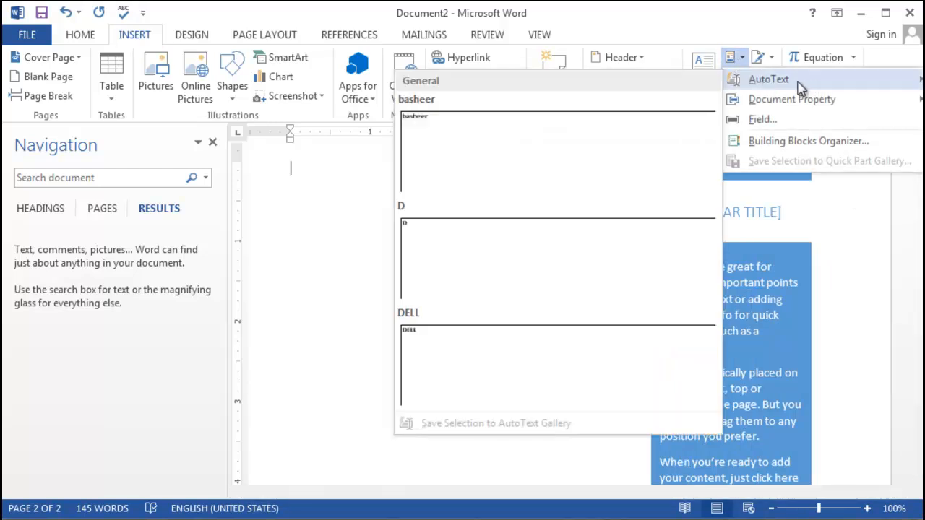
left_click(264, 297)
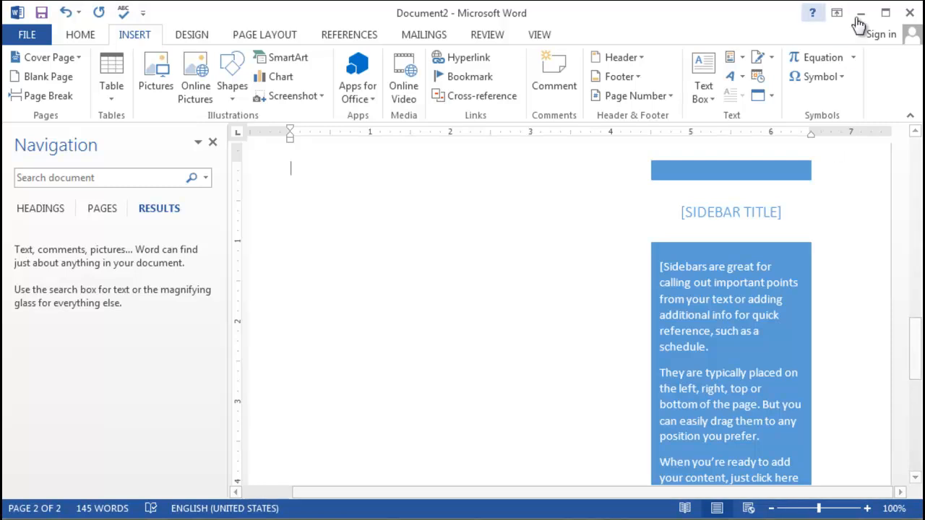
Step: Close the Navigation pane
left_click(213, 142)
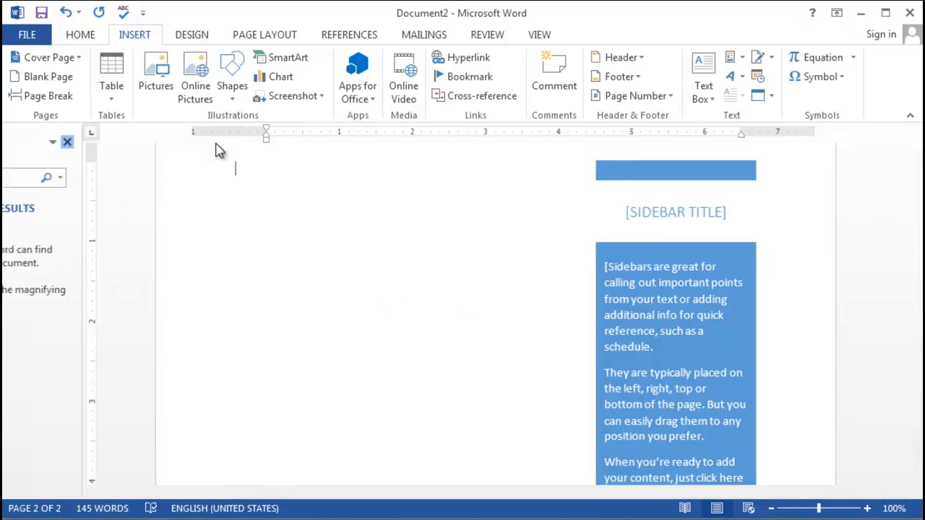
Step: Delete the whole Banded Sidebar text box and return the cursor to the Uppercase heading in the Greek alphabet table
left_click(580, 294)
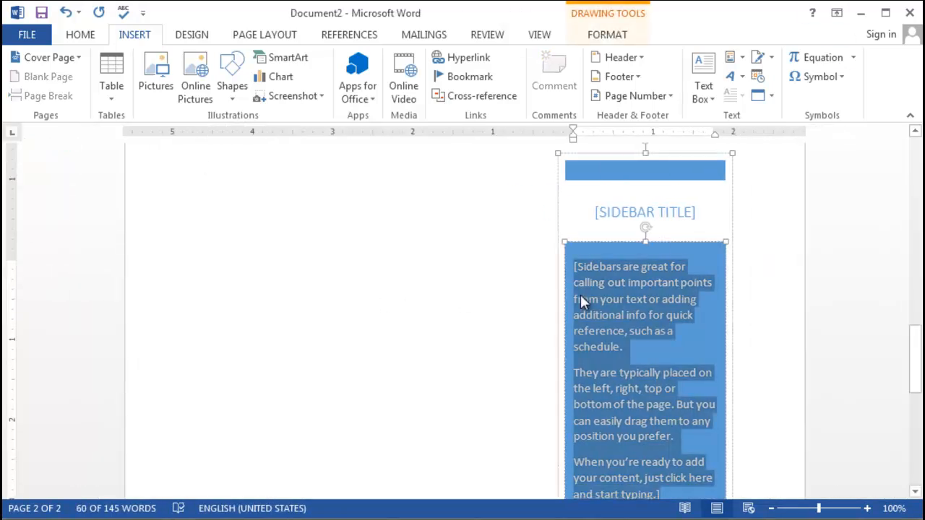
left_click(597, 153)
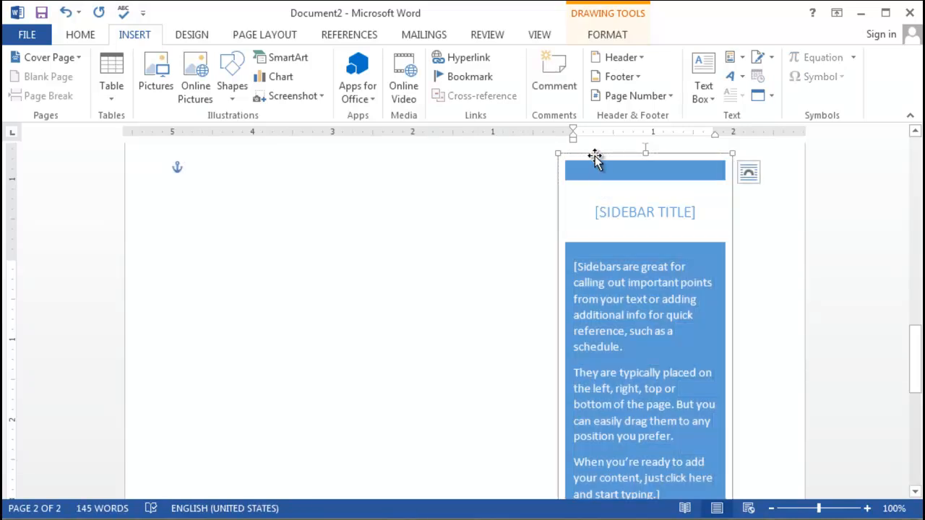
key("Delete")
left_click(605, 170)
left_click(608, 195)
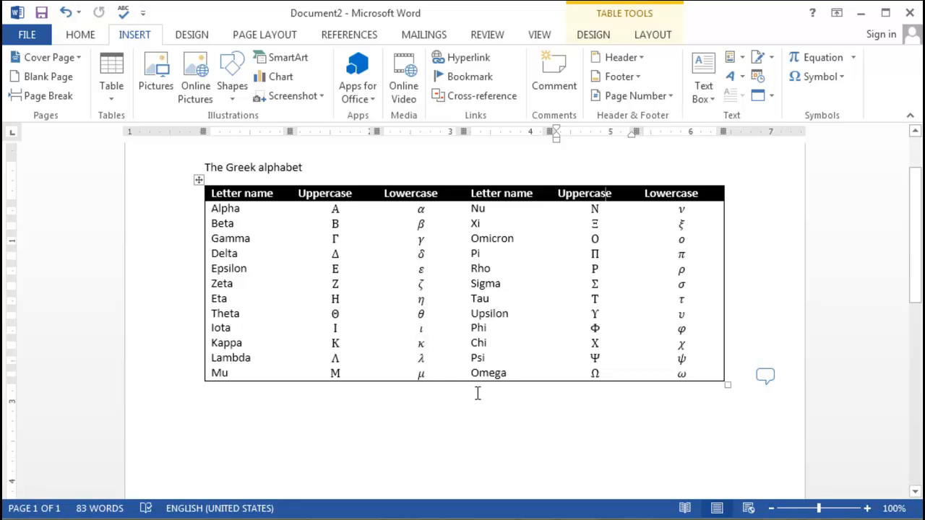
Step: Display the document's Design options for formatting styles, themes and page background
left_click(187, 38)
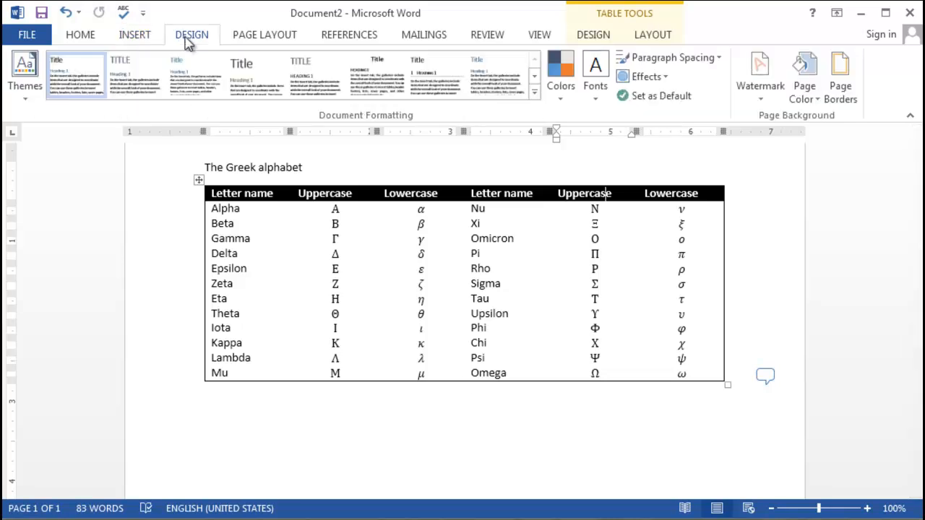
left_click(250, 41)
left_click(197, 42)
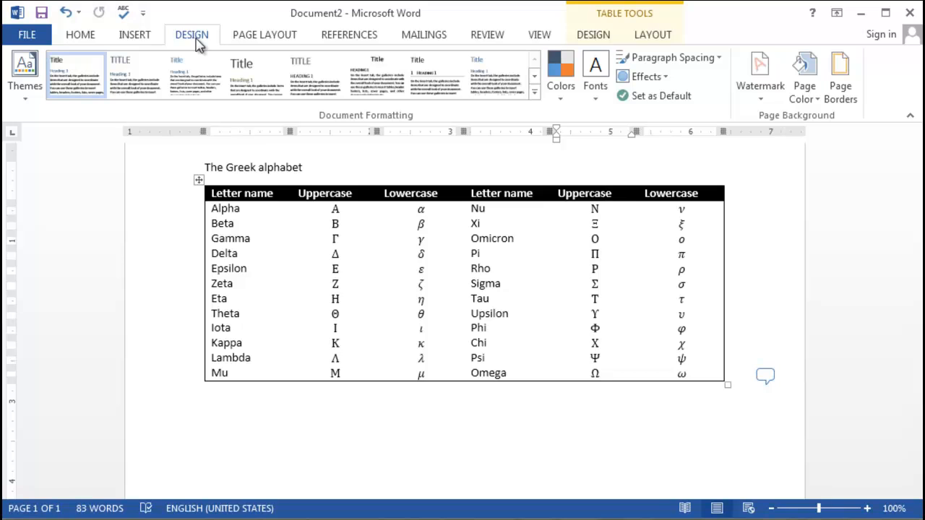